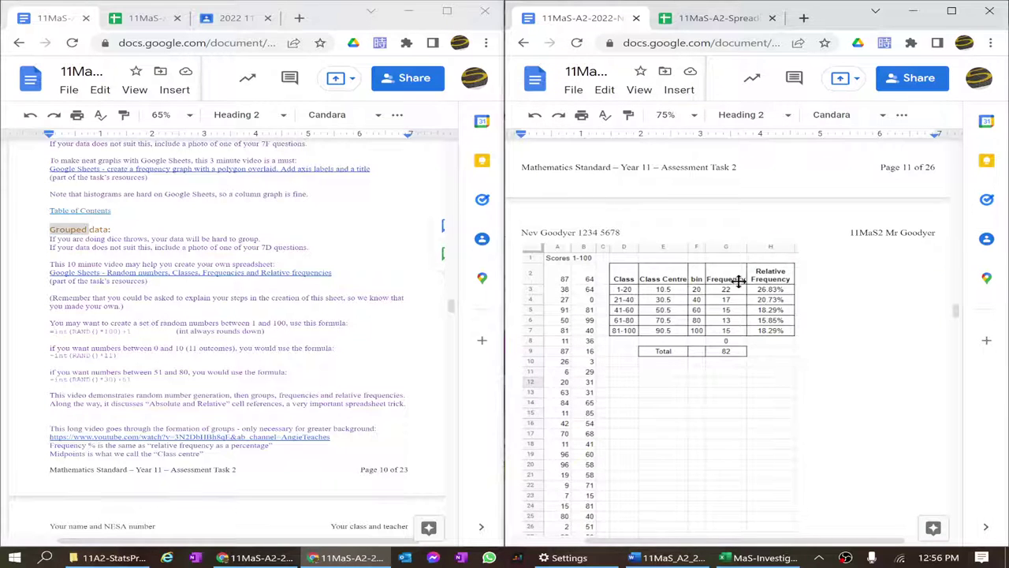
Scroll both documents to Median and Cumulative frequency, showing the Q1 4.2, median 7.0, Q3 10.1 graph.
scroll(738, 287, down, 7)
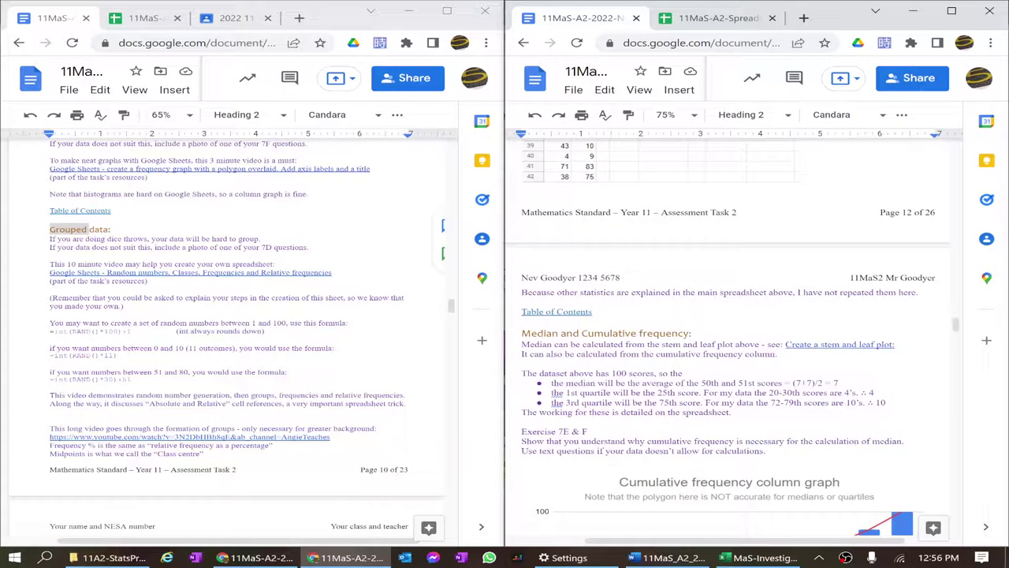
scroll(229, 315, down, 1)
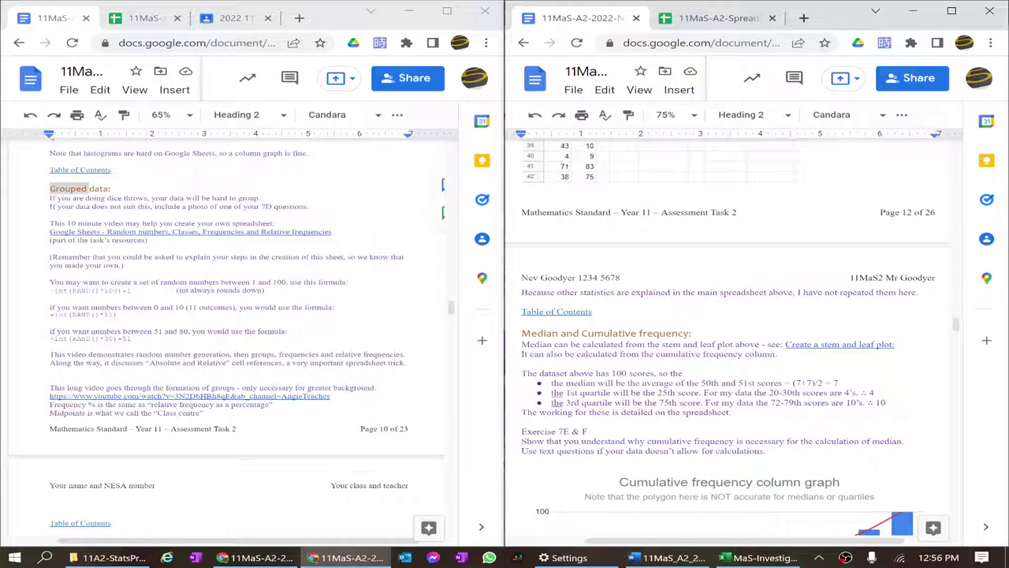
scroll(229, 339, down, 2)
scroll(229, 339, up, 1)
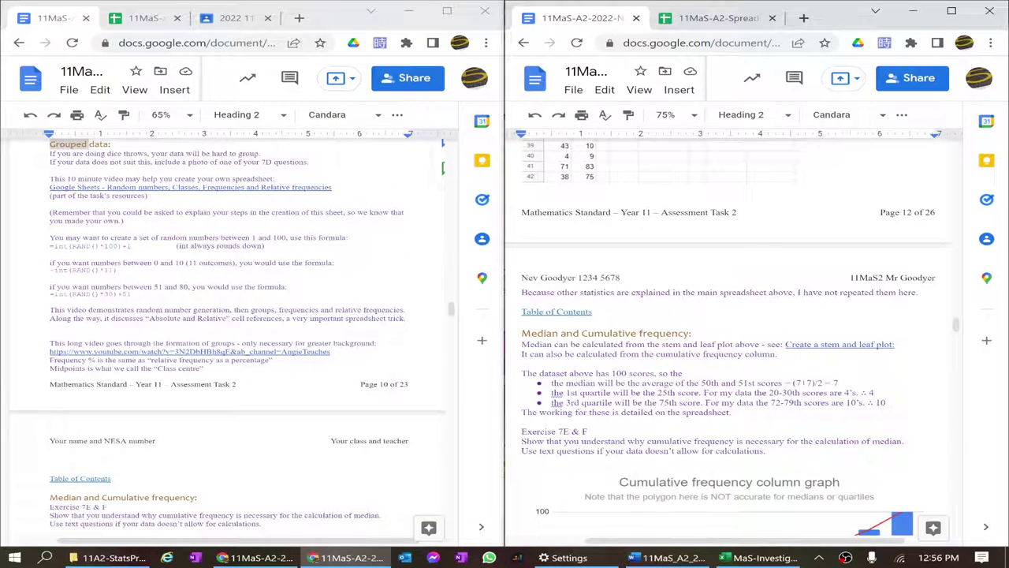
scroll(229, 339, down, 5)
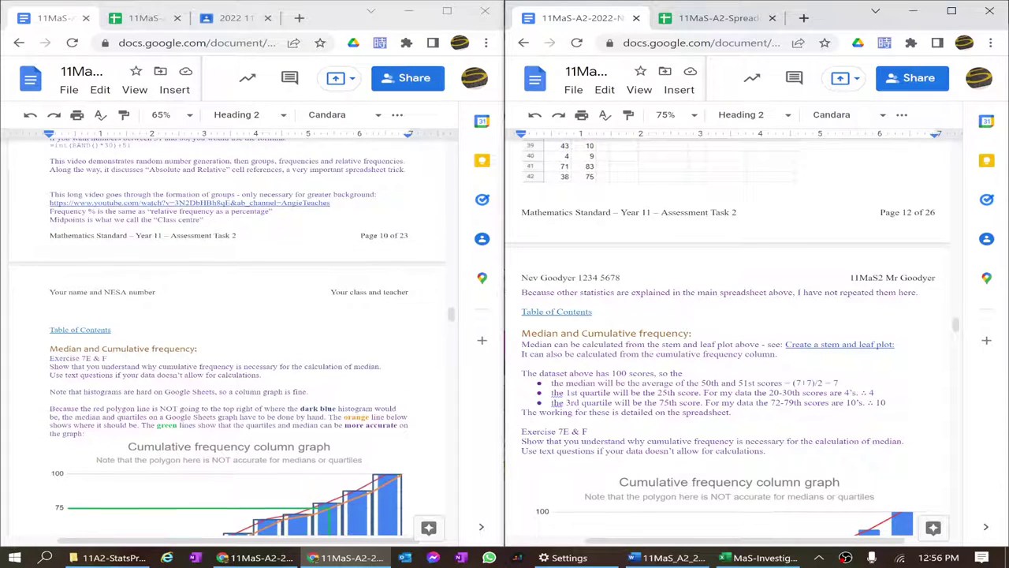
scroll(228, 339, down, 1)
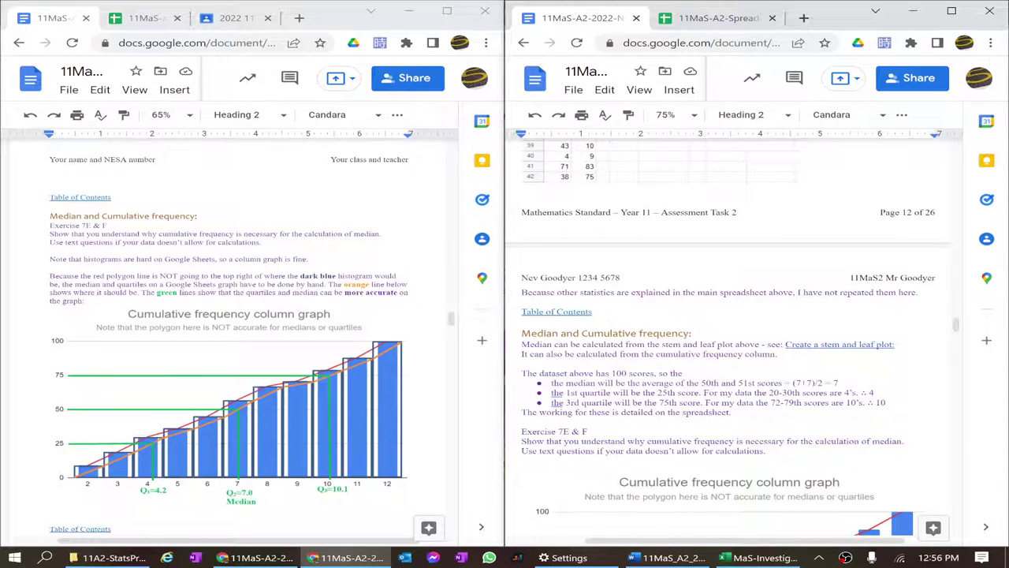
click(126, 216)
double_click(125, 215)
drag(107, 225, 91, 226)
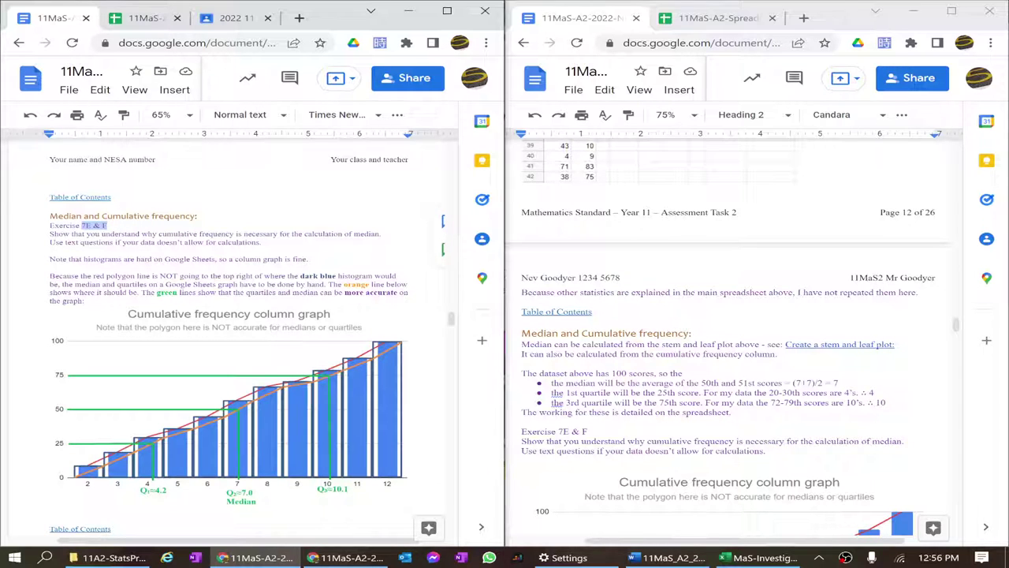
scroll(210, 275, down, 1)
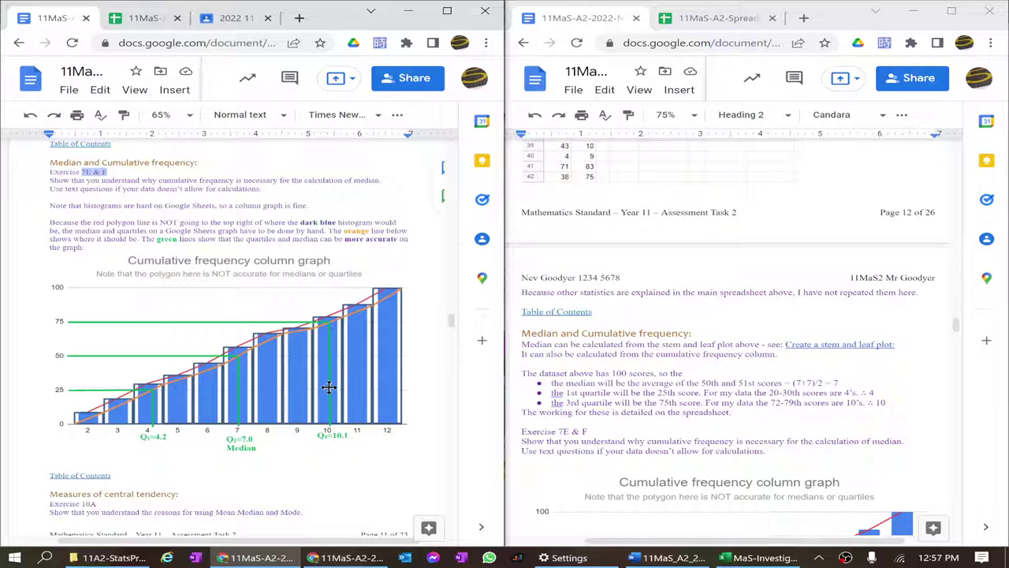
Scroll both documents past the cumulative frequency graph to Measures of spread, Outliers and Box and whisker plot.
scroll(727, 339, down, 2)
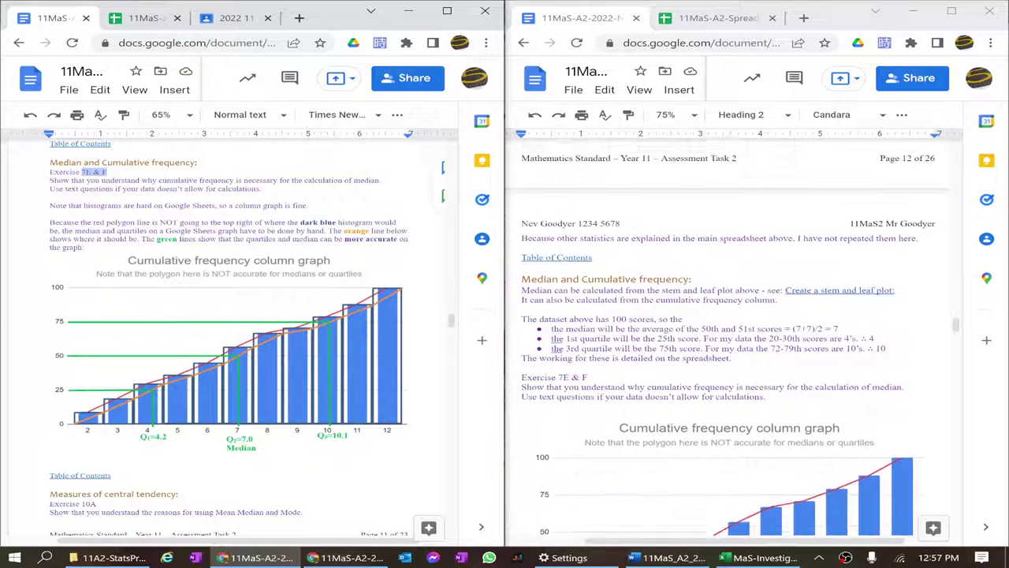
scroll(601, 354, down, 2)
scroll(604, 354, down, 2)
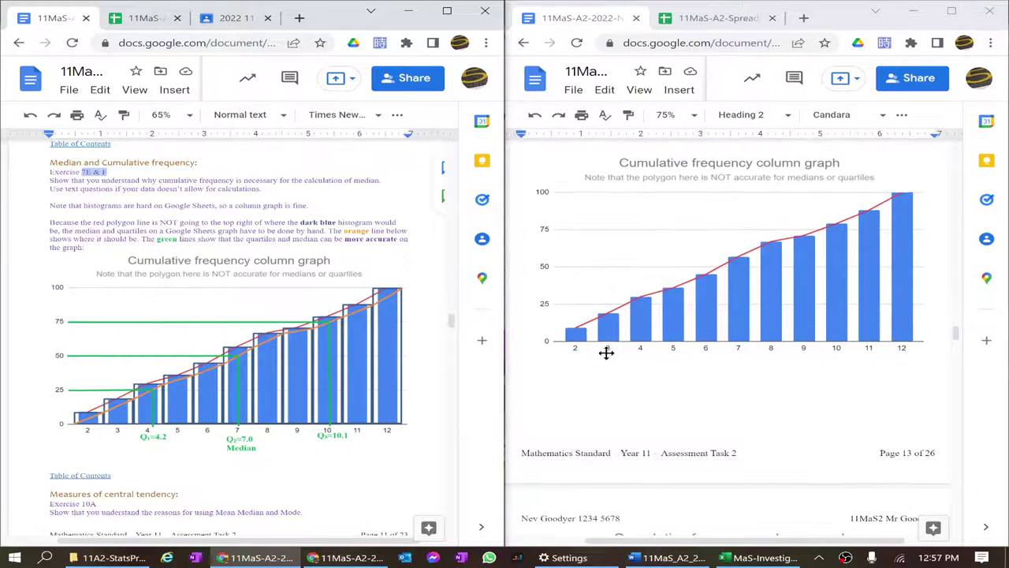
scroll(686, 351, down, 5)
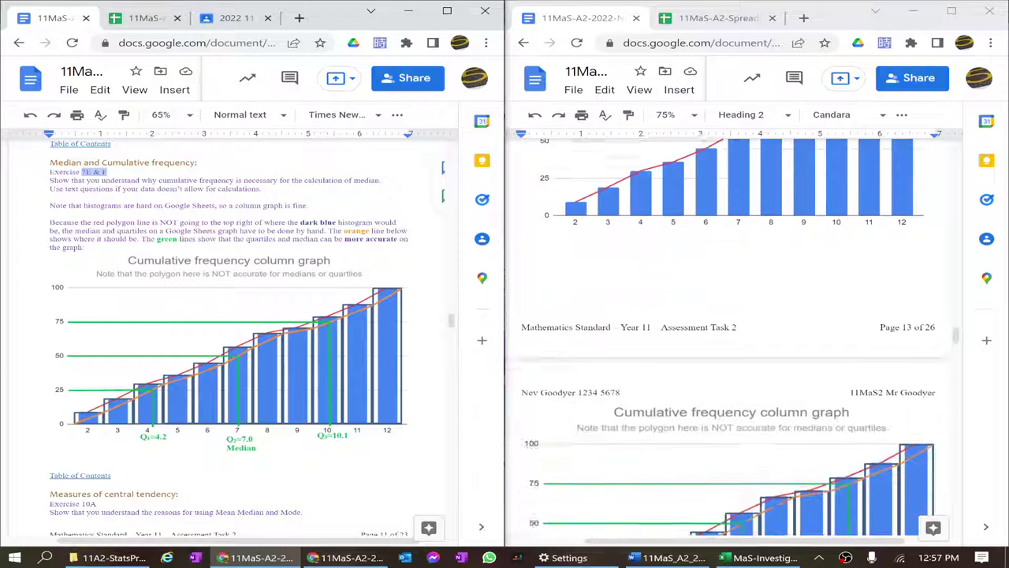
scroll(695, 366, down, 1)
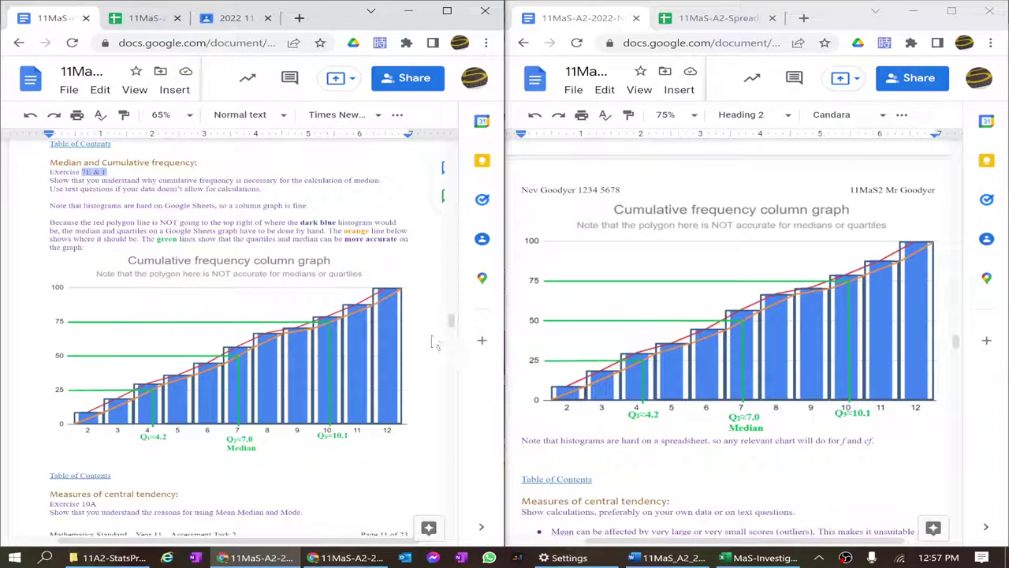
scroll(741, 352, down, 2)
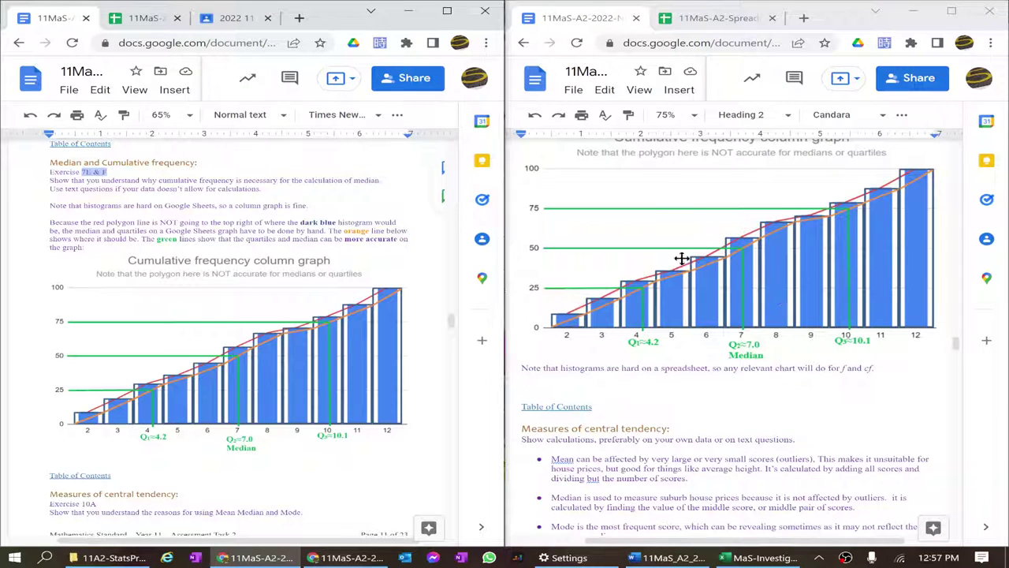
scroll(683, 256, down, 3)
scroll(675, 260, down, 5)
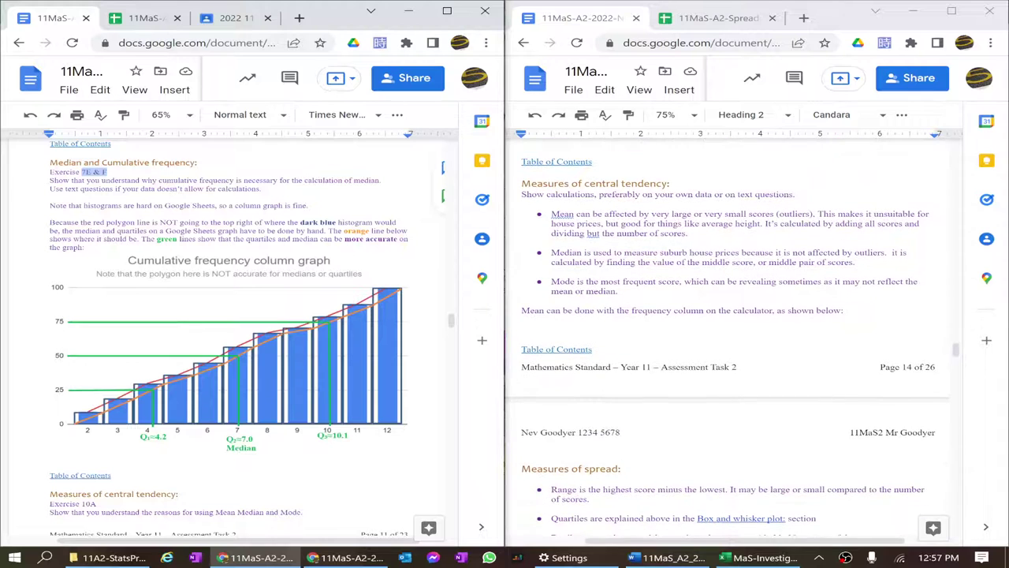
scroll(311, 266, down, 6)
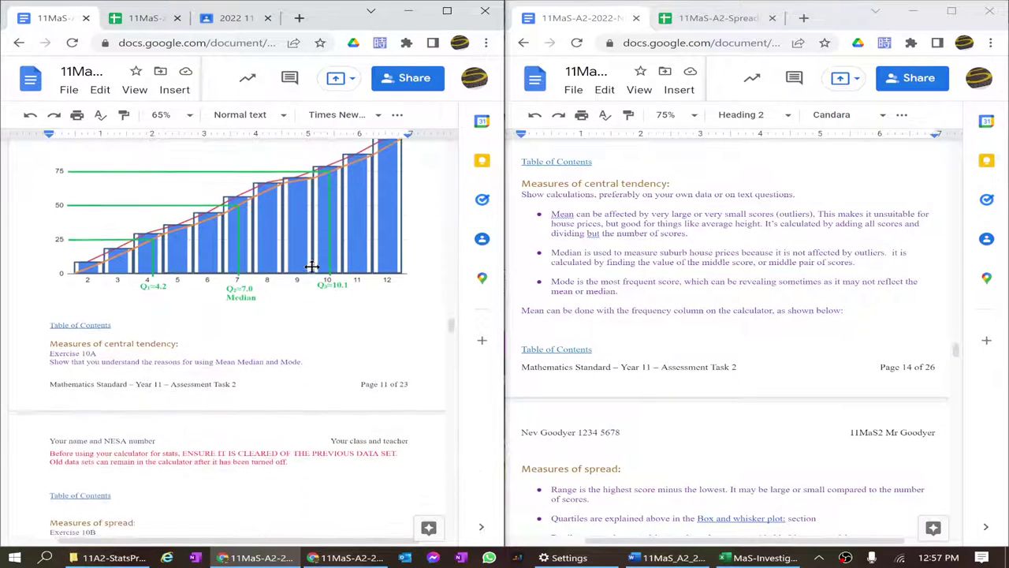
scroll(228, 334, down, 3)
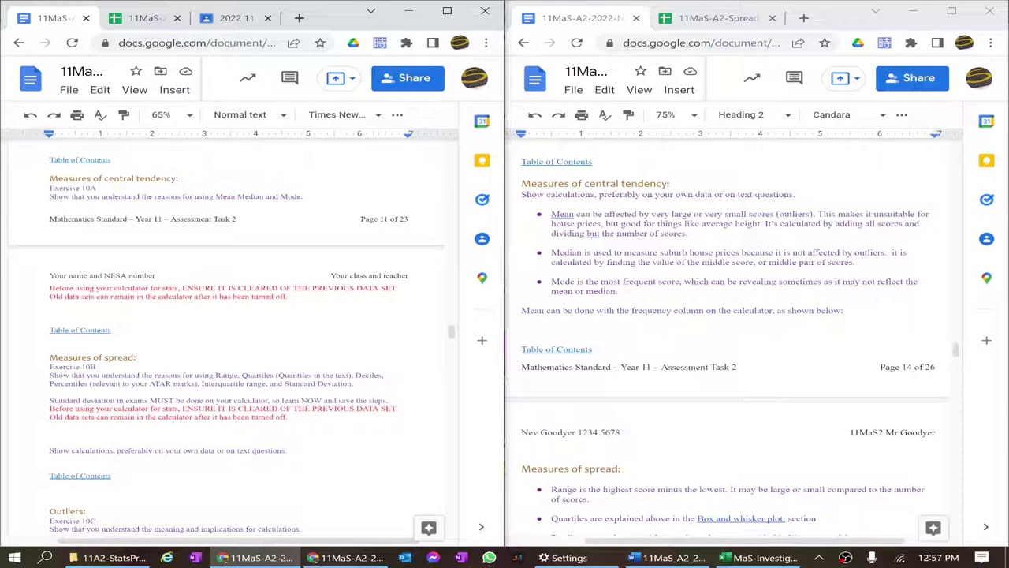
scroll(728, 344, down, 1)
scroll(728, 339, down, 2)
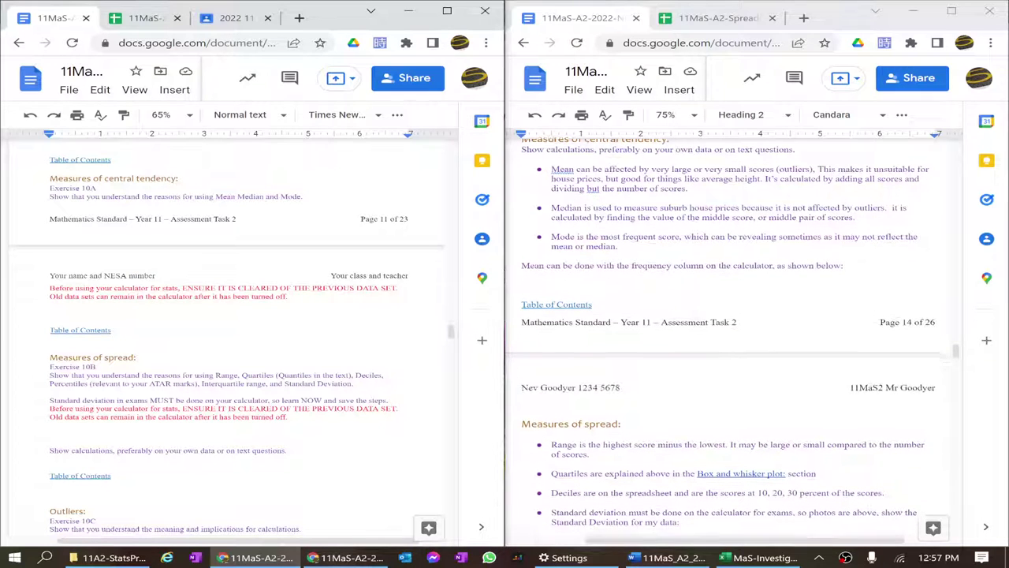
scroll(728, 339, down, 4)
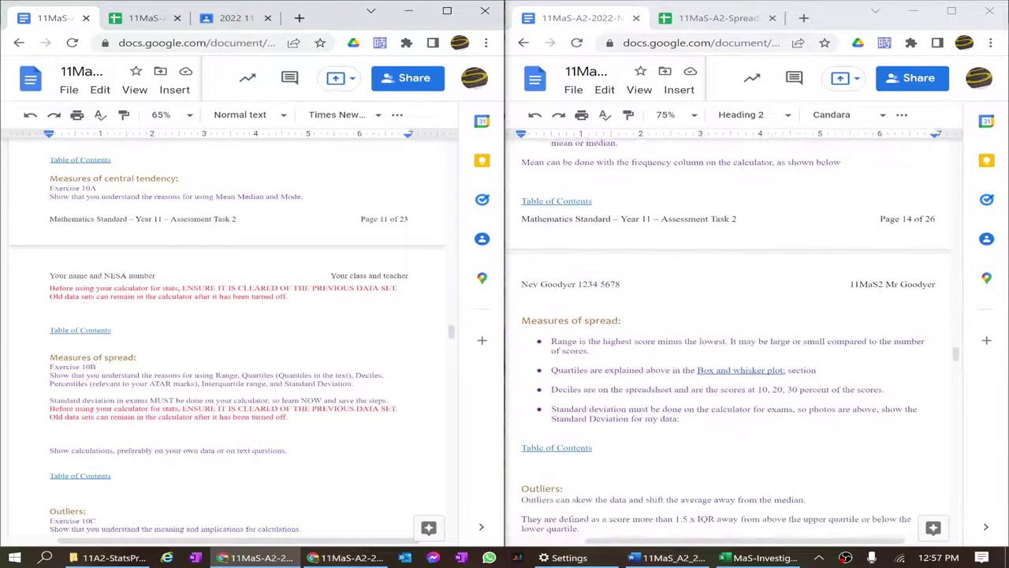
scroll(728, 339, down, 1)
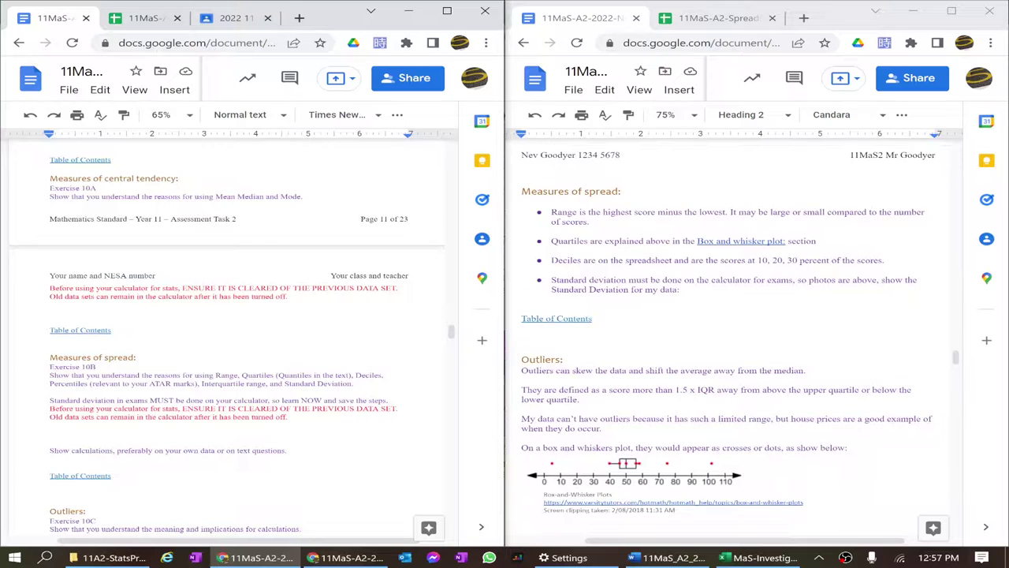
scroll(227, 339, down, 4)
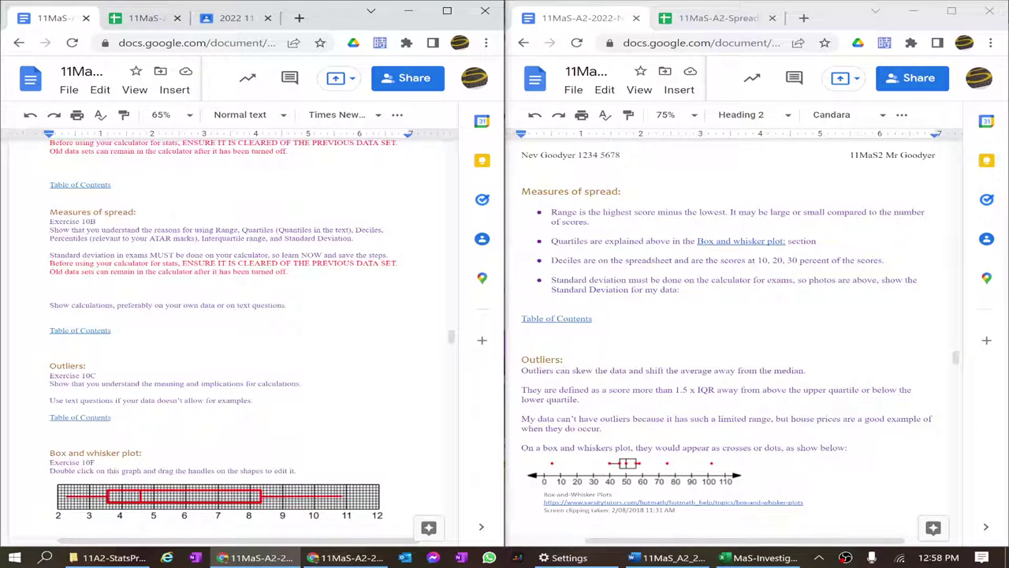
Compare the answer's Range, Quartiles and Deciles points against the instructions' list of spread measures.
double_click(563, 211)
double_click(569, 241)
double_click(564, 260)
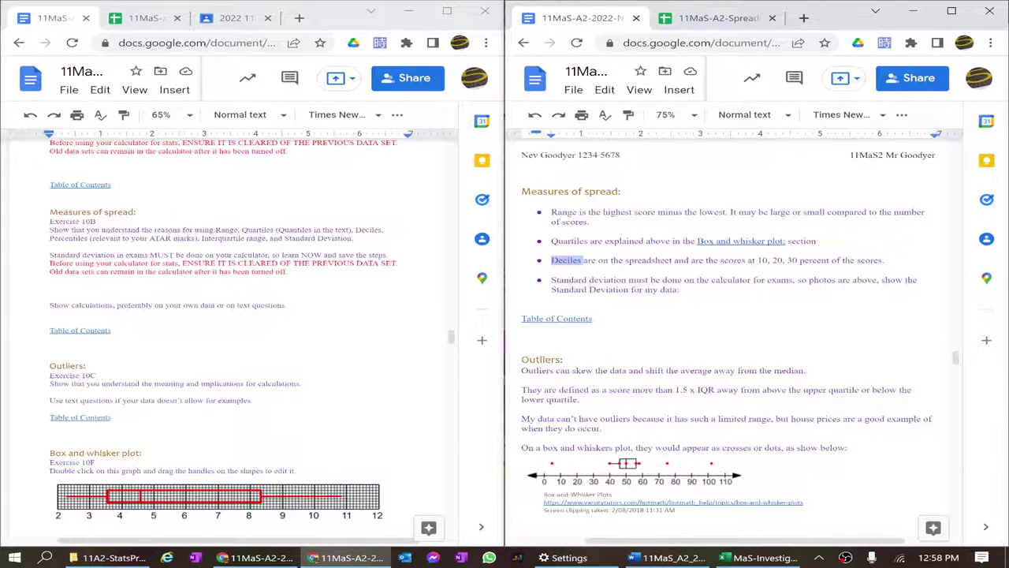
drag(214, 229, 352, 238)
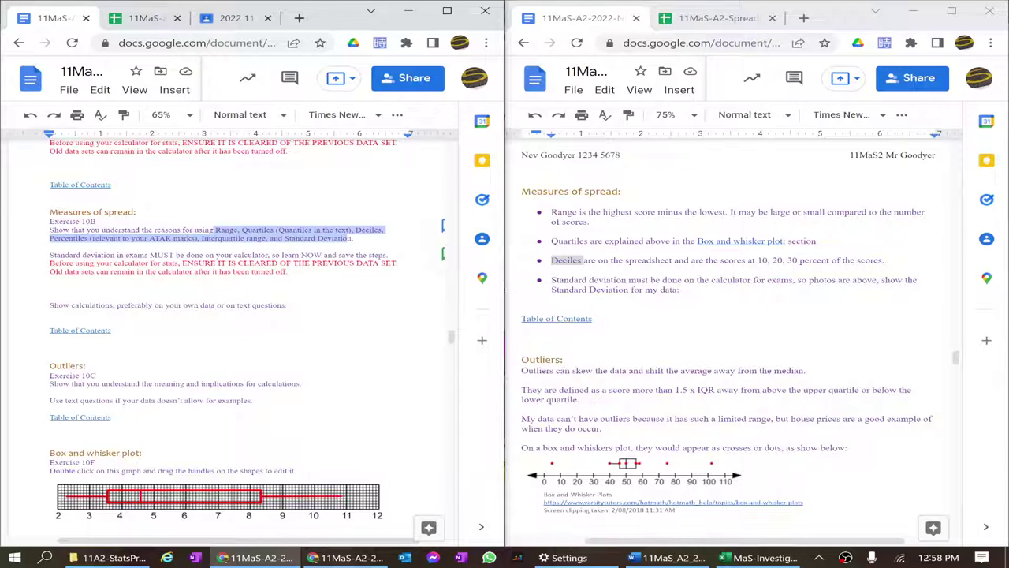
Insert two new bullets above Standard deviation, the first begun as 'IQR ('.
click(574, 279)
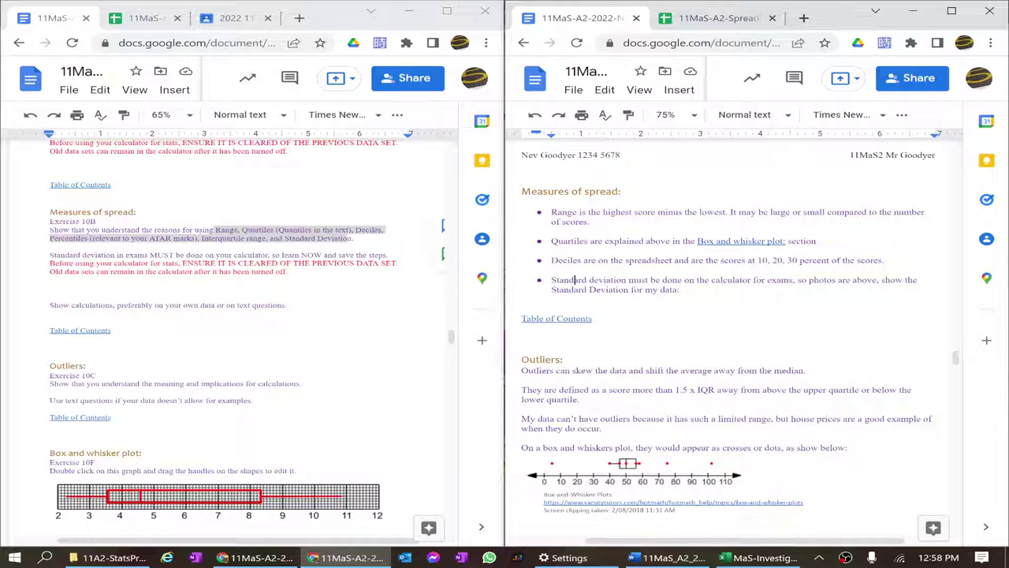
triple_click(574, 279)
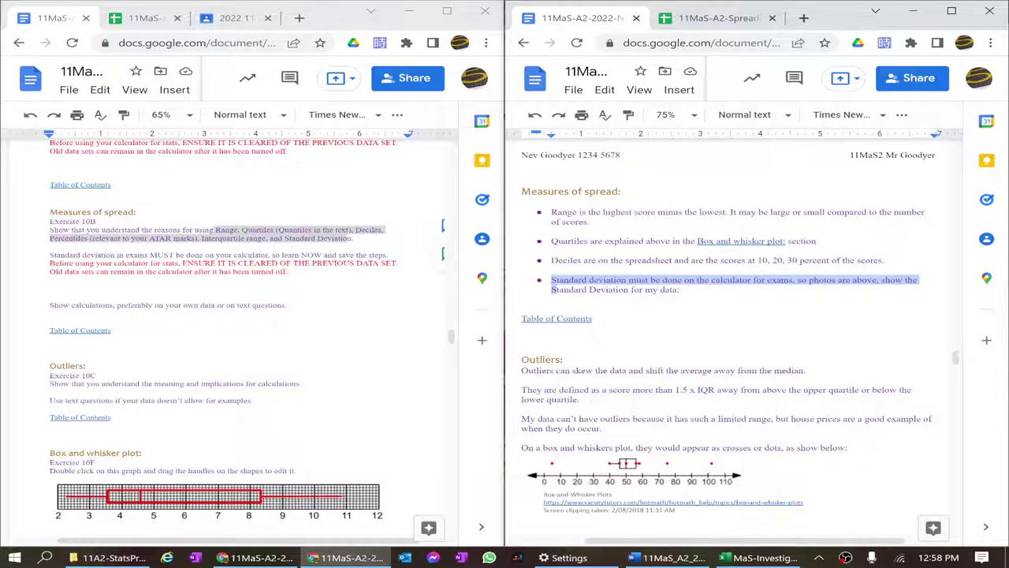
click(552, 280)
key(Return)
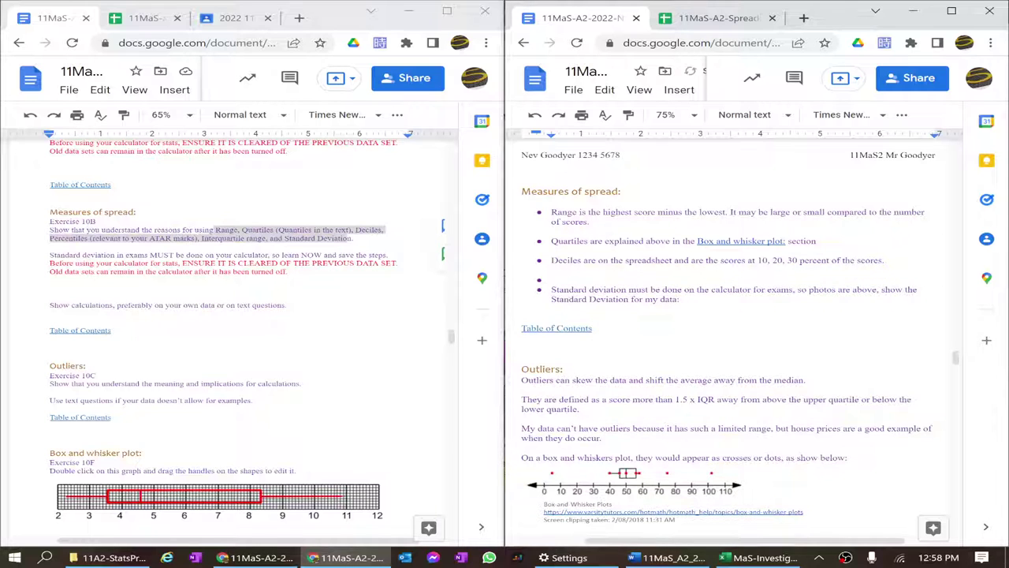
key(Return)
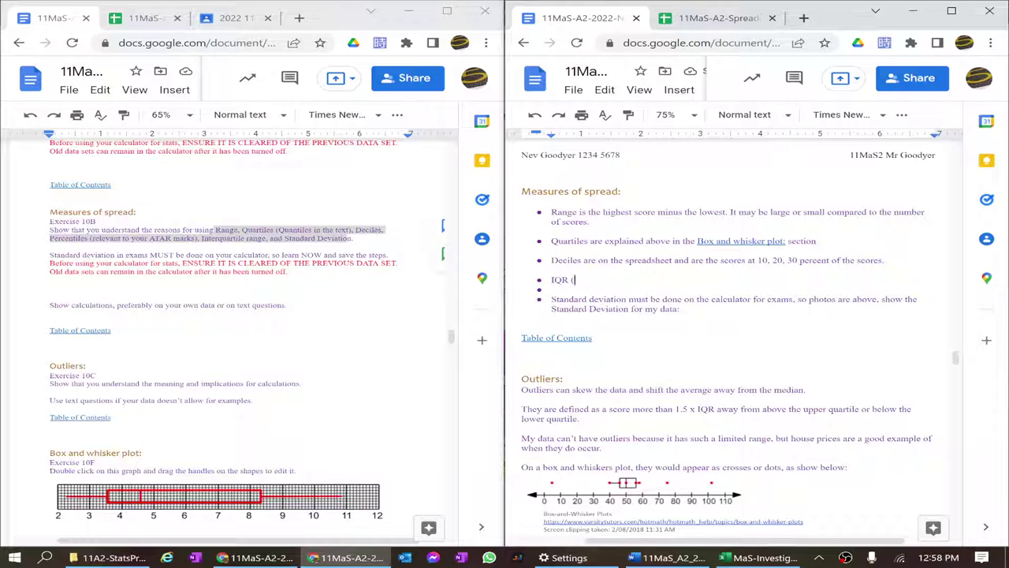
key(BackSpace)
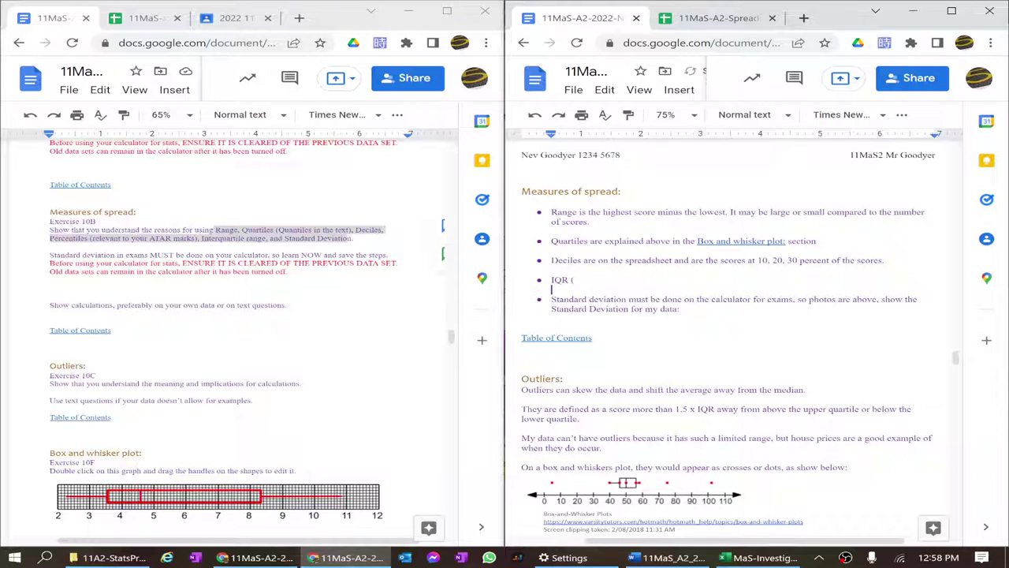
Scroll the right document to the Box and whisker plot section's three sample box plots.
scroll(728, 339, down, 1)
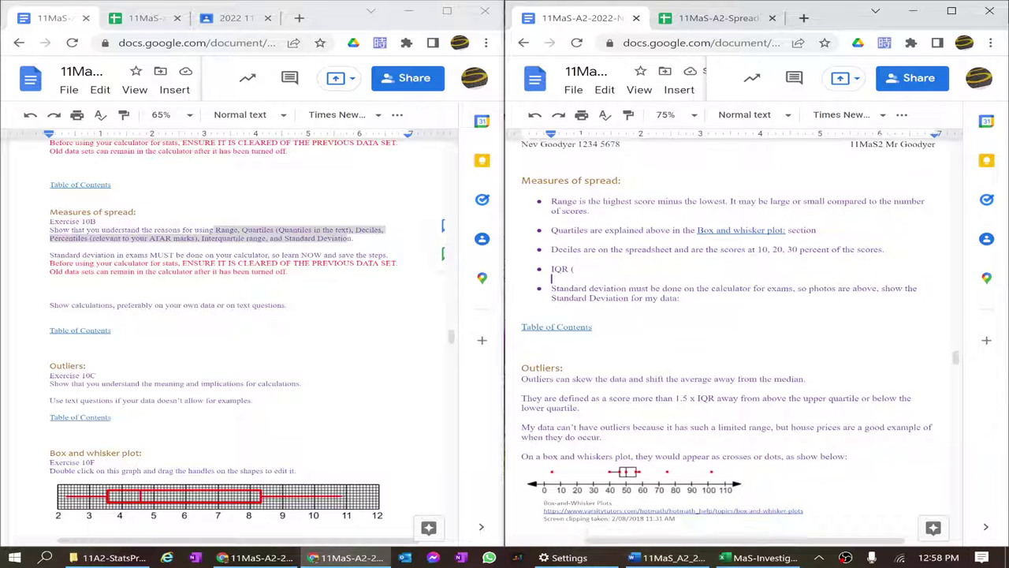
scroll(727, 336, down, 1)
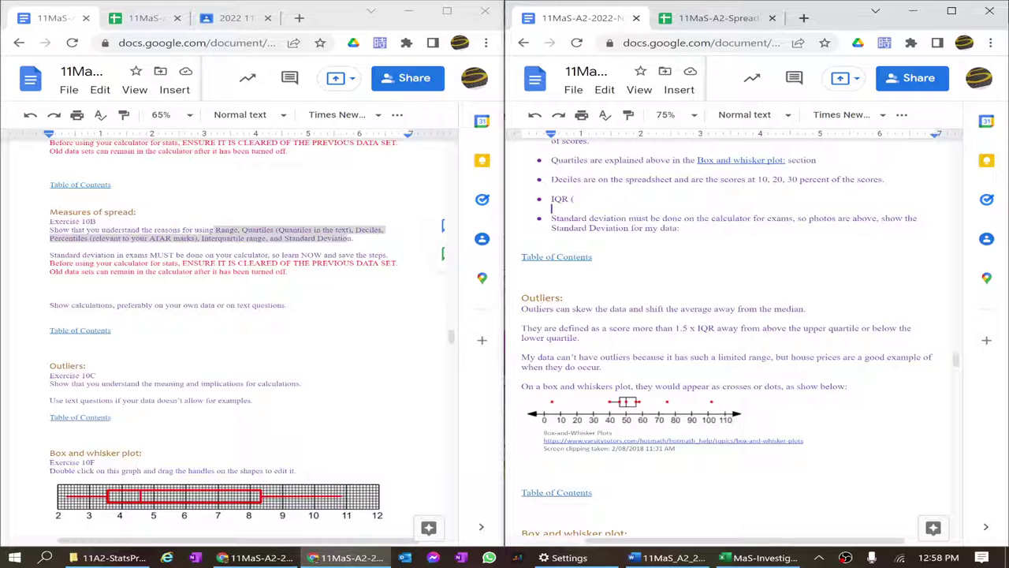
scroll(727, 337, down, 1)
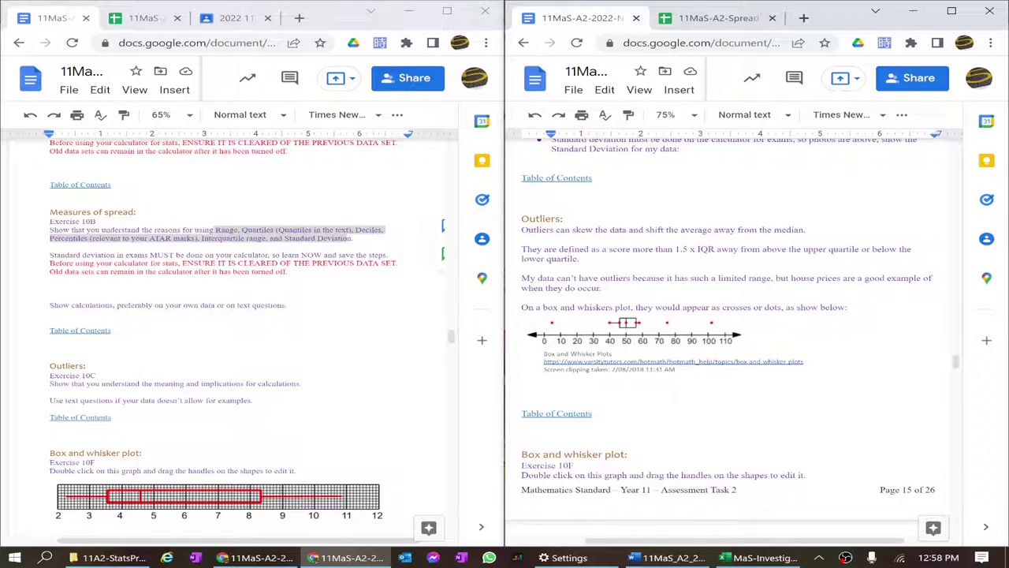
scroll(727, 331, down, 2)
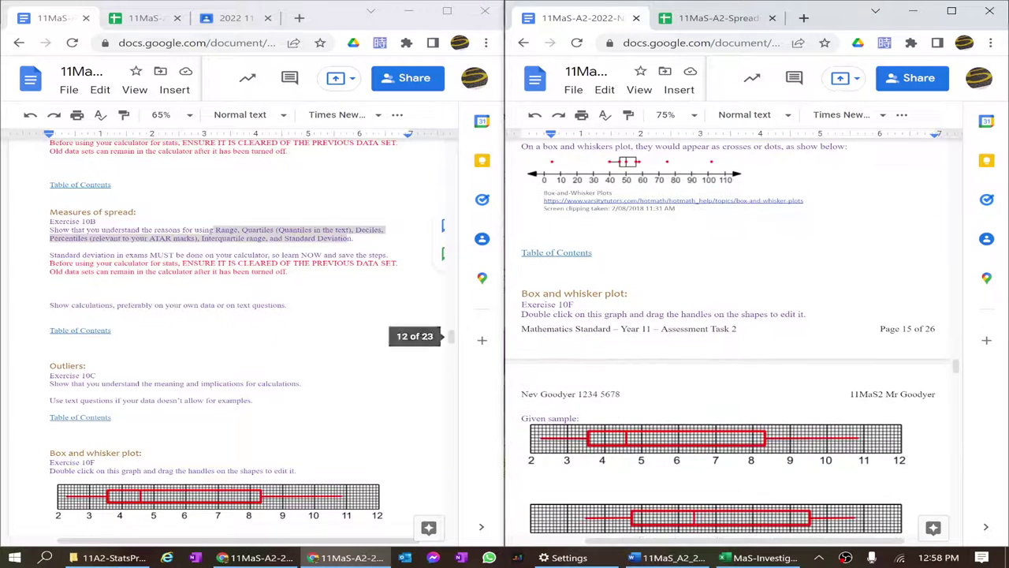
scroll(229, 331, down, 3)
scroll(265, 306, down, 1)
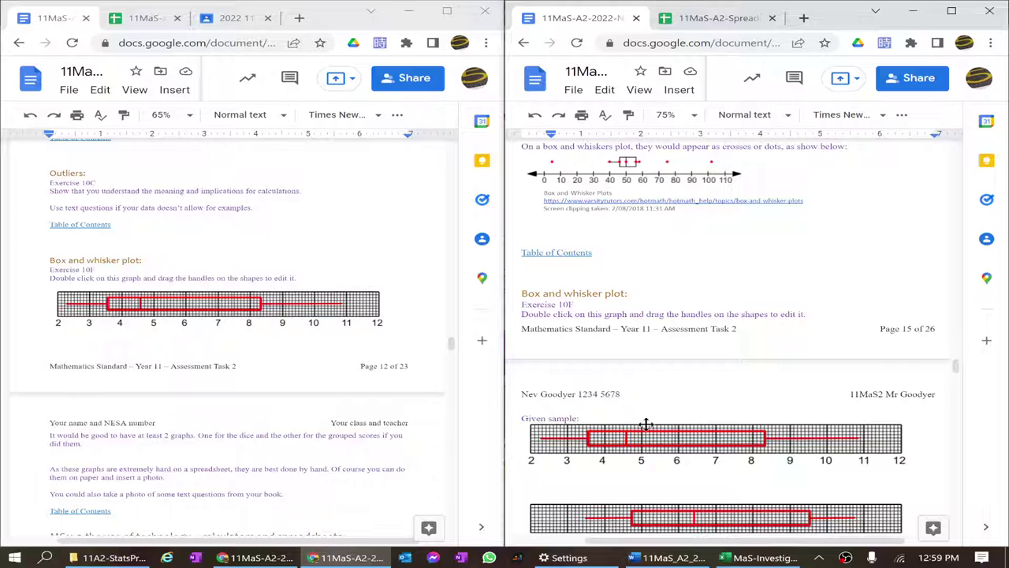
scroll(647, 421, down, 3)
scroll(623, 394, down, 4)
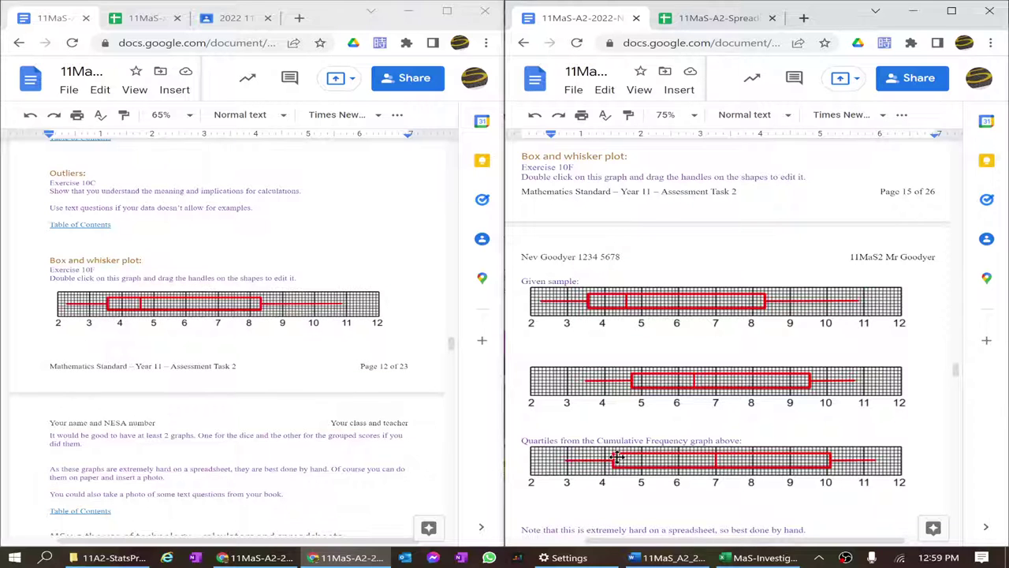
scroll(617, 456, up, 2)
Type 'te' as placeholder text on the blank line above the middle box plot.
scroll(418, 344, up, 3)
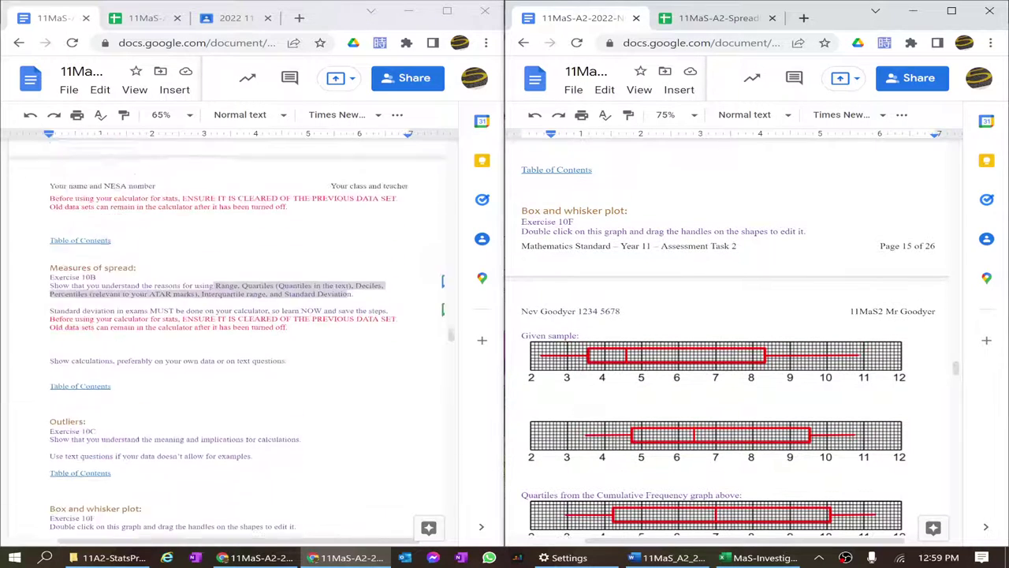
scroll(177, 419, up, 4)
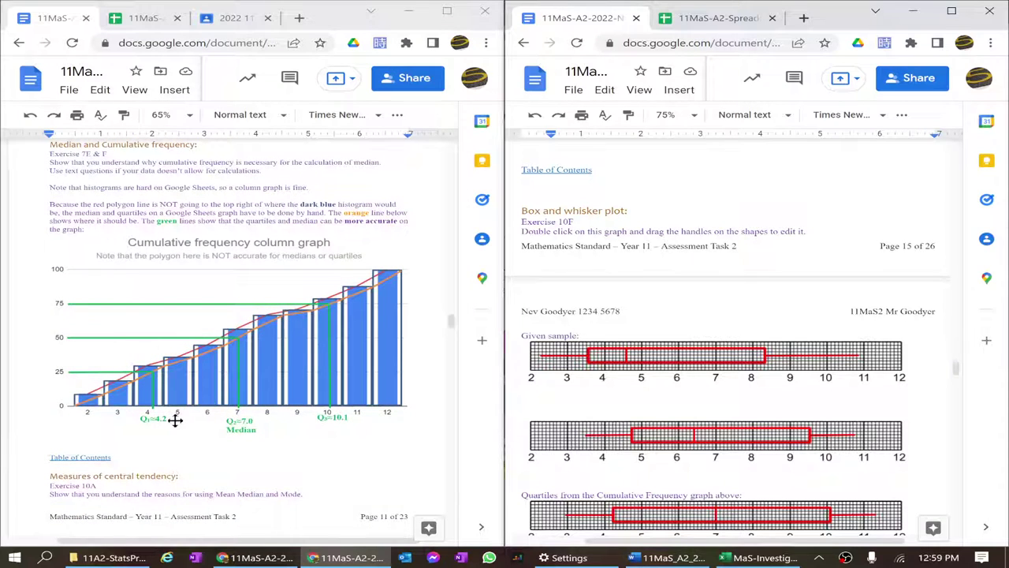
scroll(727, 337, down, 3)
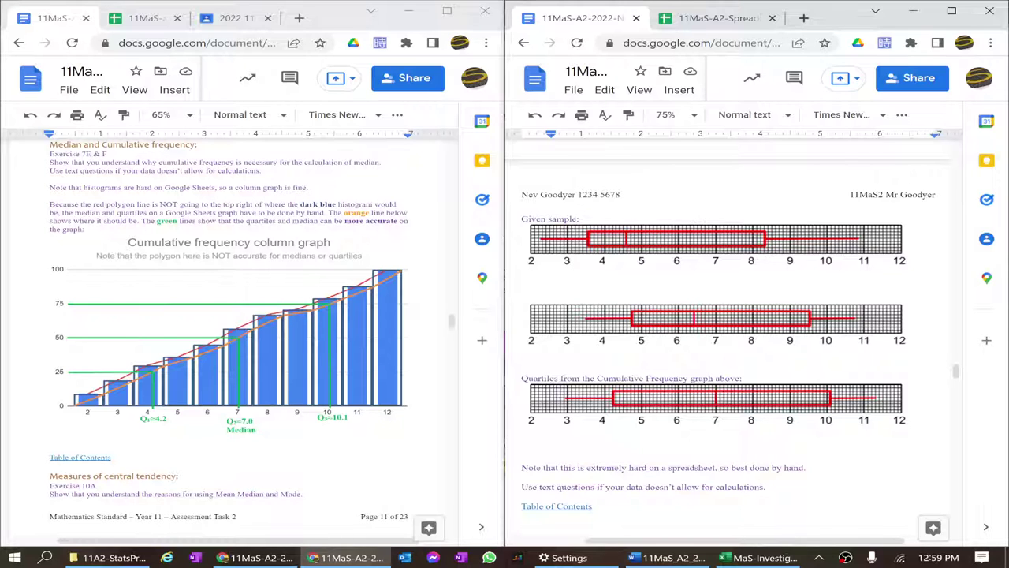
click(521, 298)
text(test)
Open the middle box plot in the Drawing editor, maximize the window, and zoom to 200%.
double_click(667, 324)
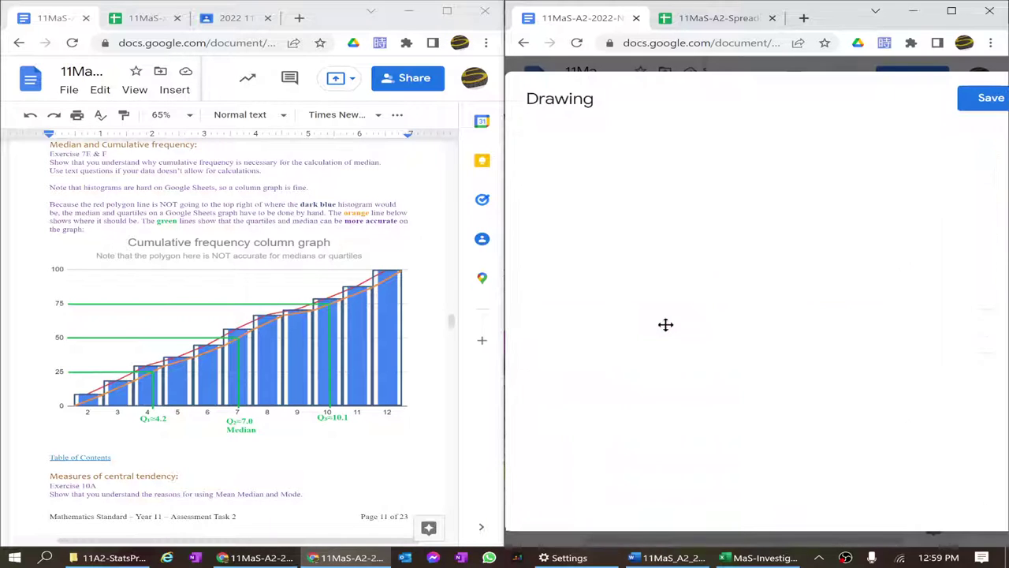
click(950, 13)
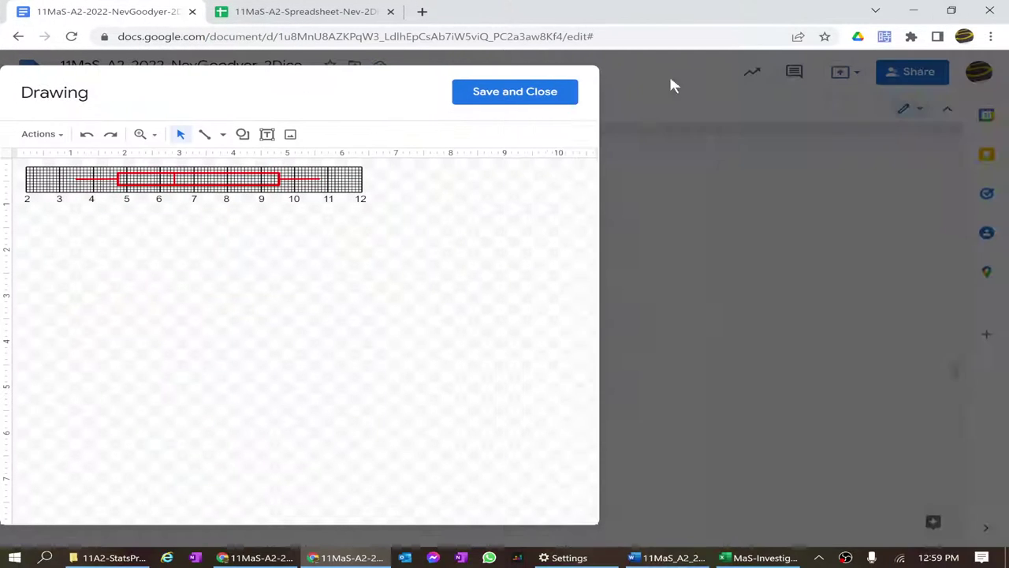
click(156, 136)
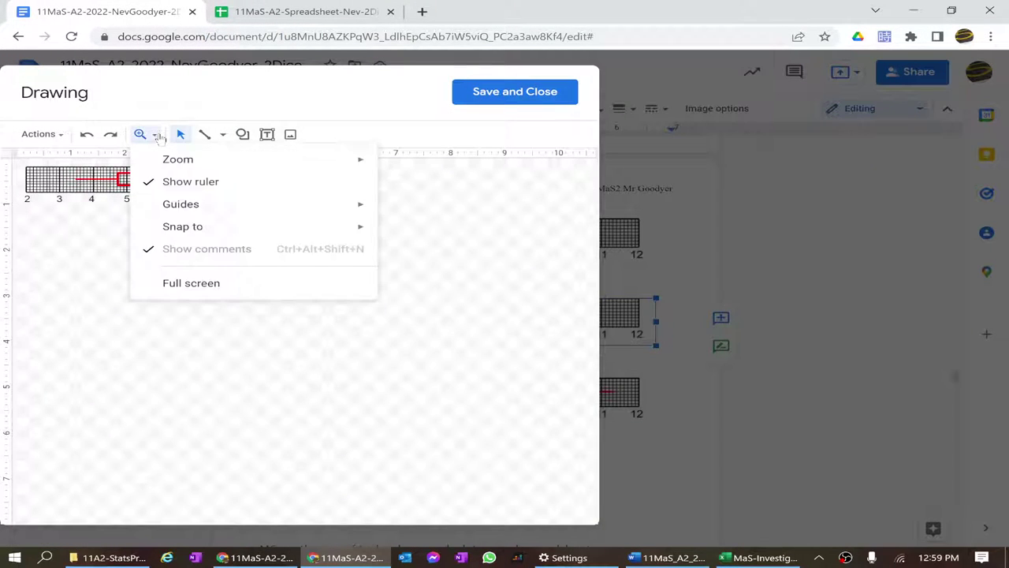
mouse_move(215, 160)
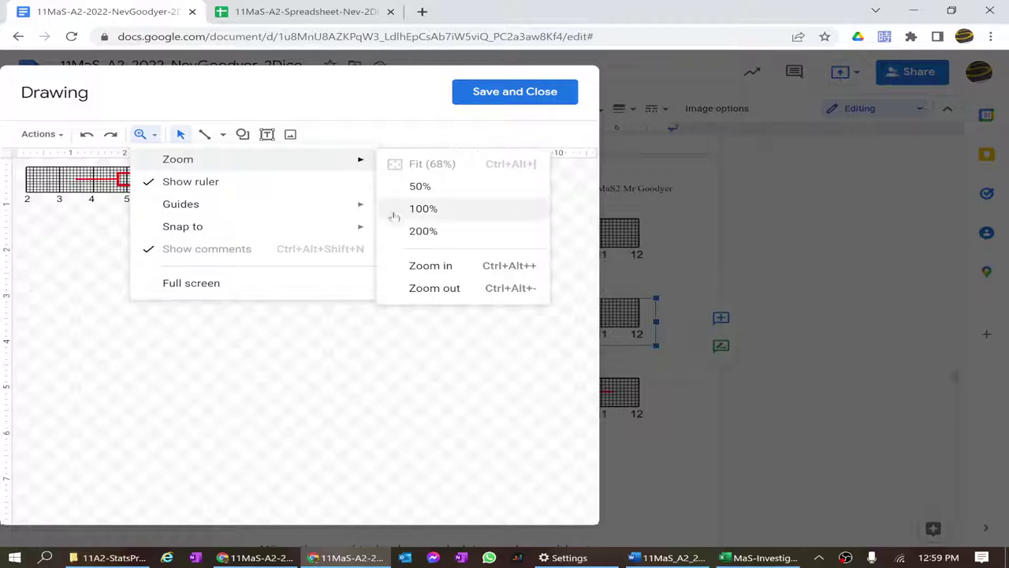
click(424, 231)
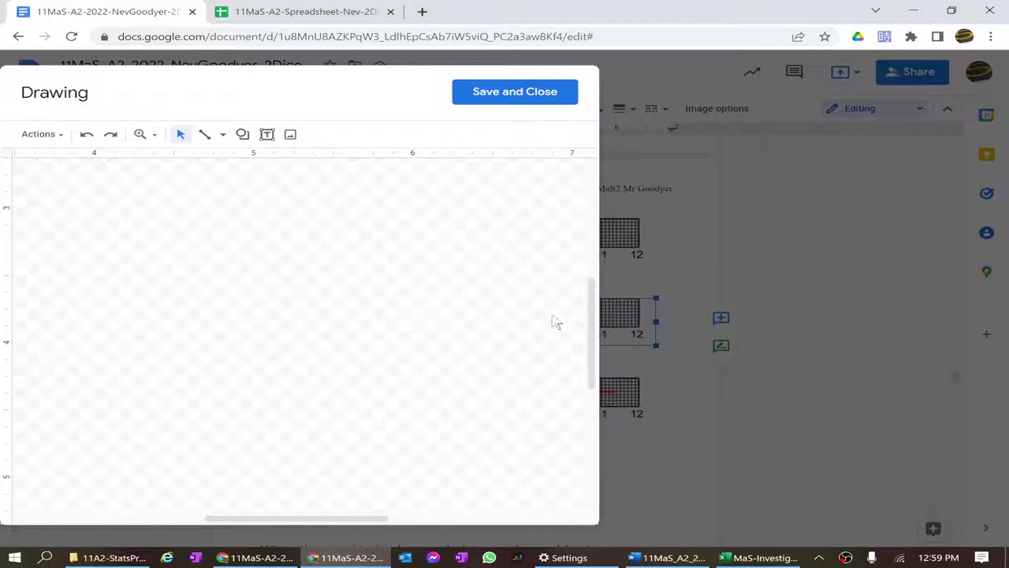
drag(593, 316, 595, 186)
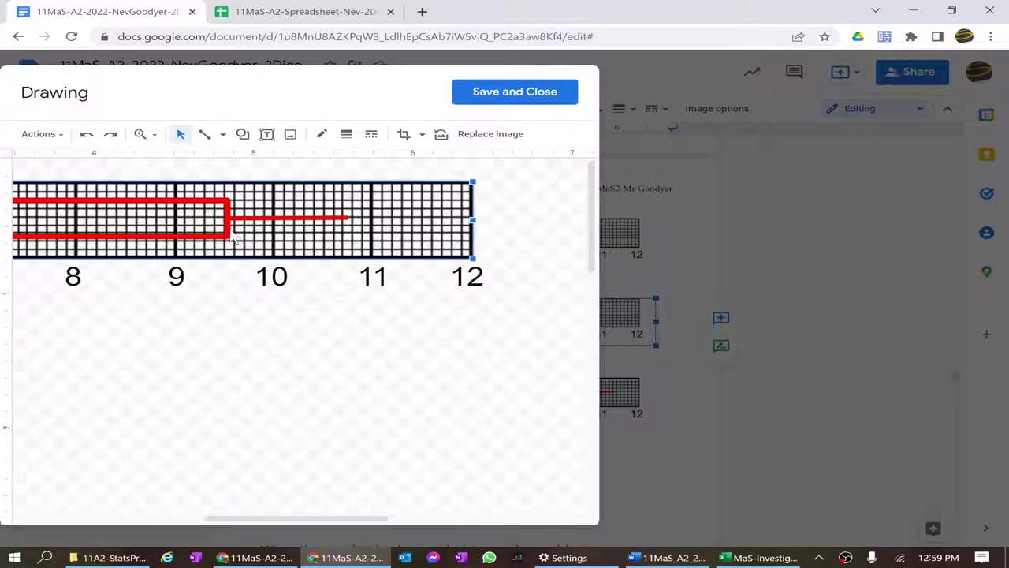
Move the box's upper quartile edge to 9 and extend the upper whisker to 11.
click(231, 232)
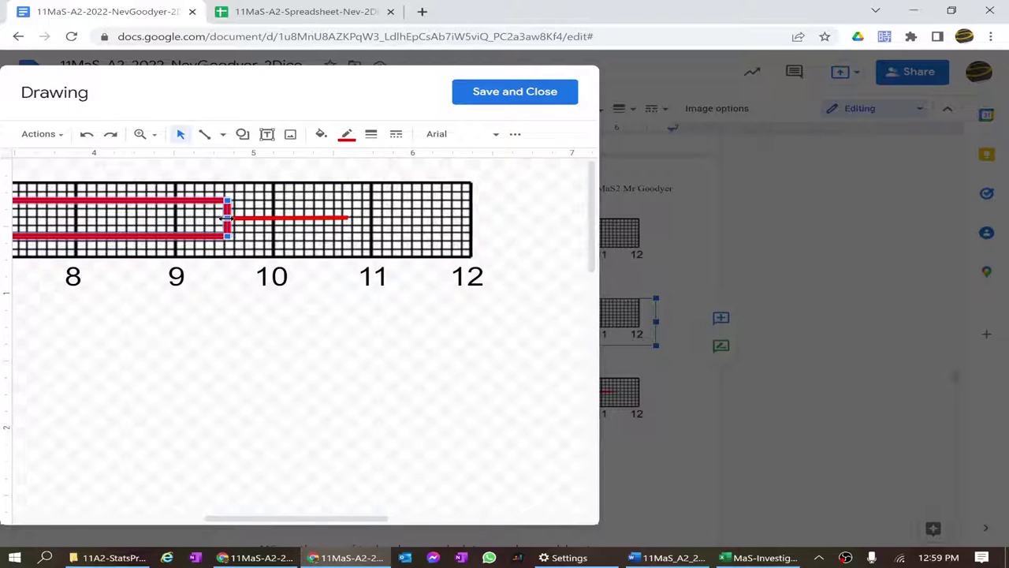
drag(199, 222, 180, 229)
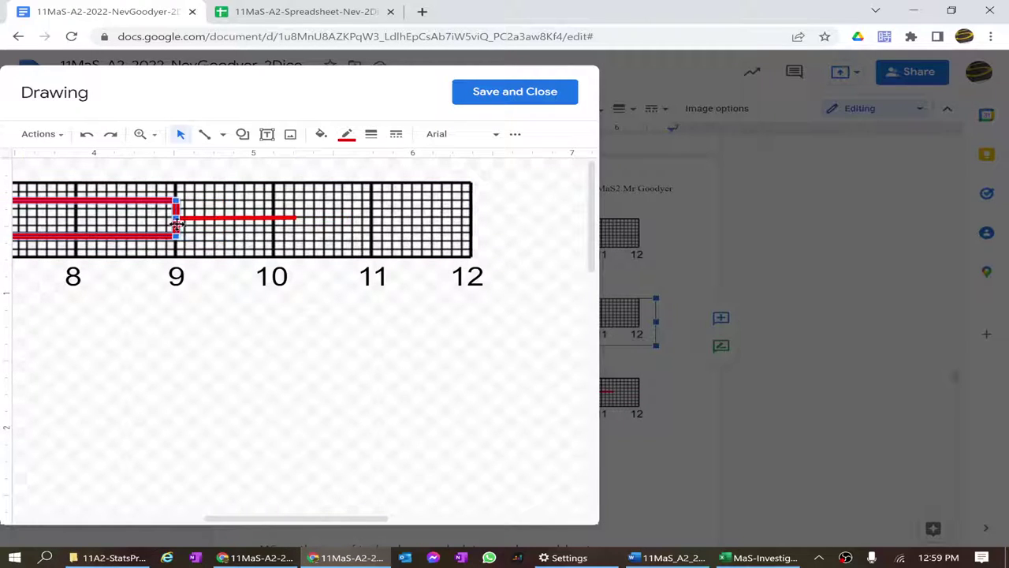
click(219, 218)
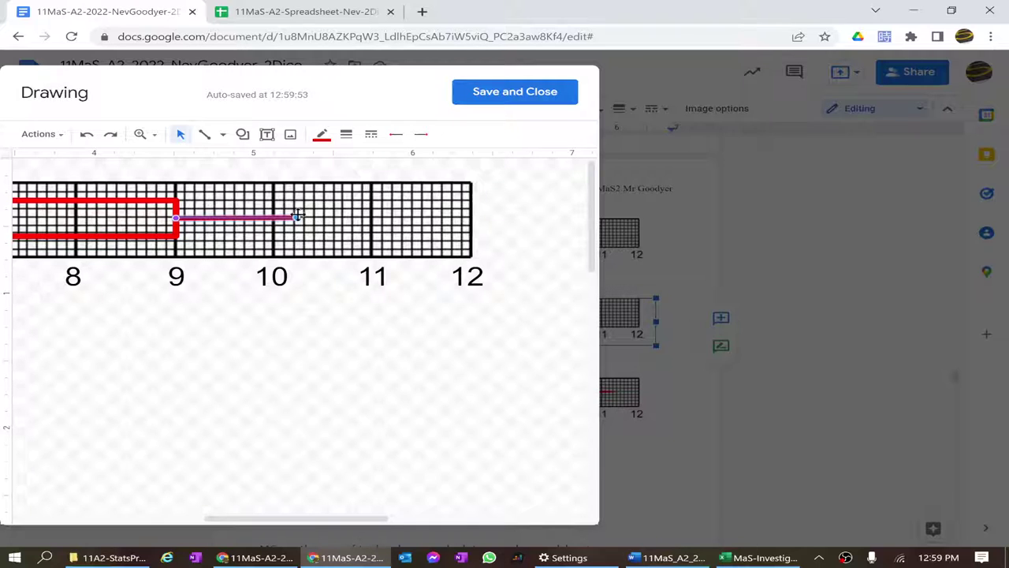
drag(296, 217, 371, 219)
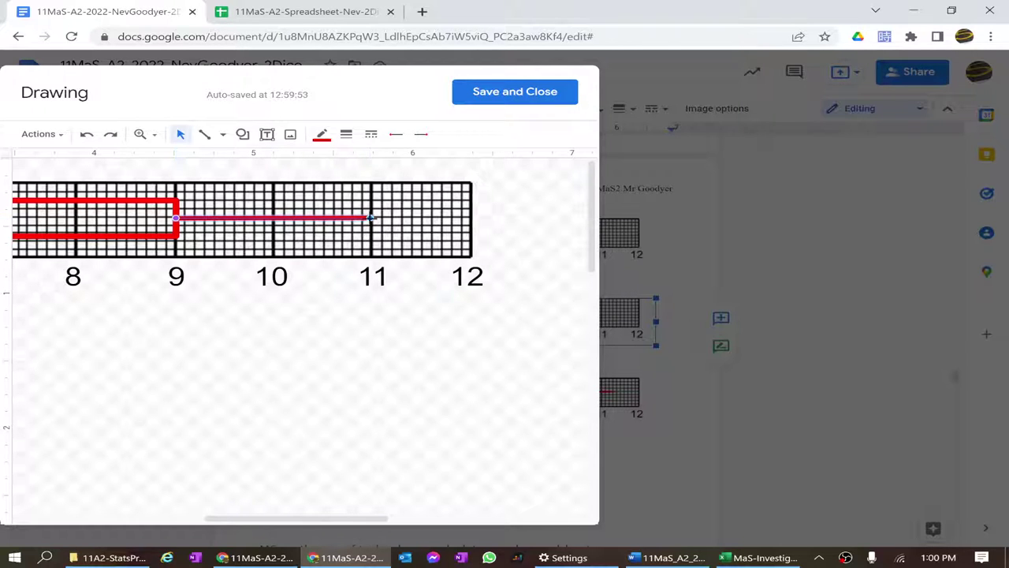
mouse_move(320, 521)
mouse_down()
mouse_move(167, 518)
mouse_move(191, 518)
mouse_up()
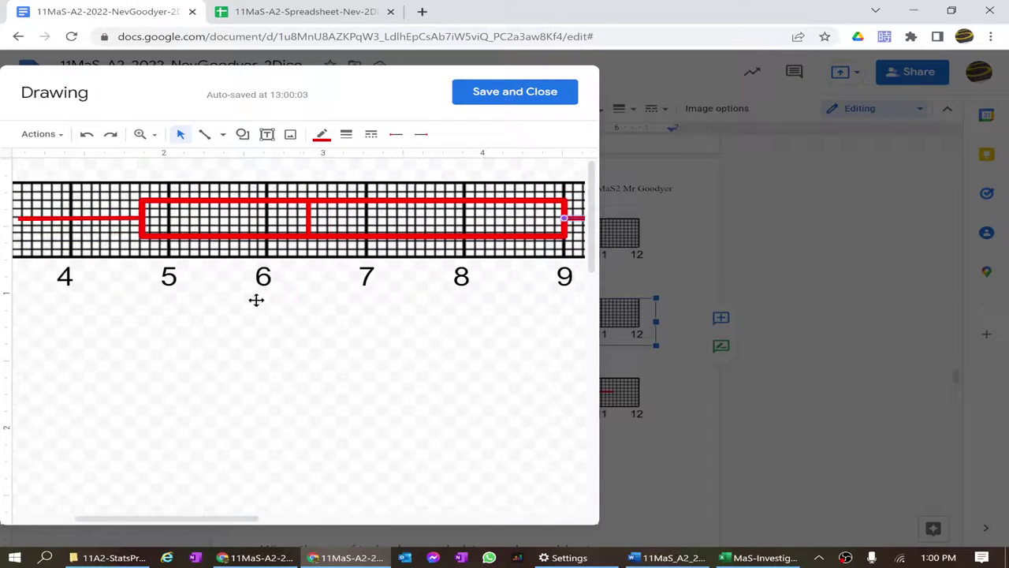
Shift the median line to 7 and save the box plot back into the document.
click(308, 214)
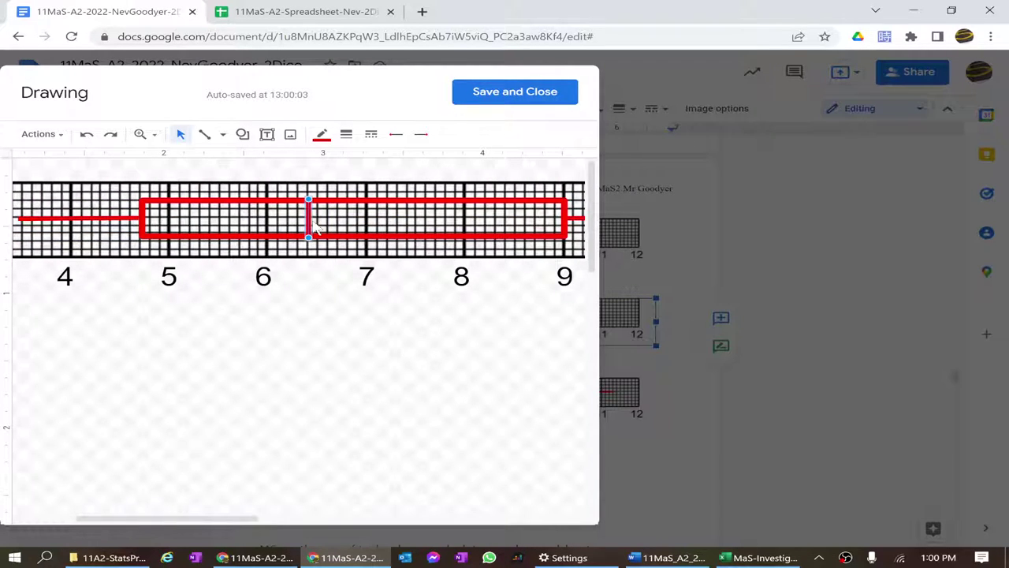
key(Right)
key(Right)
key(Right)
key(Right)
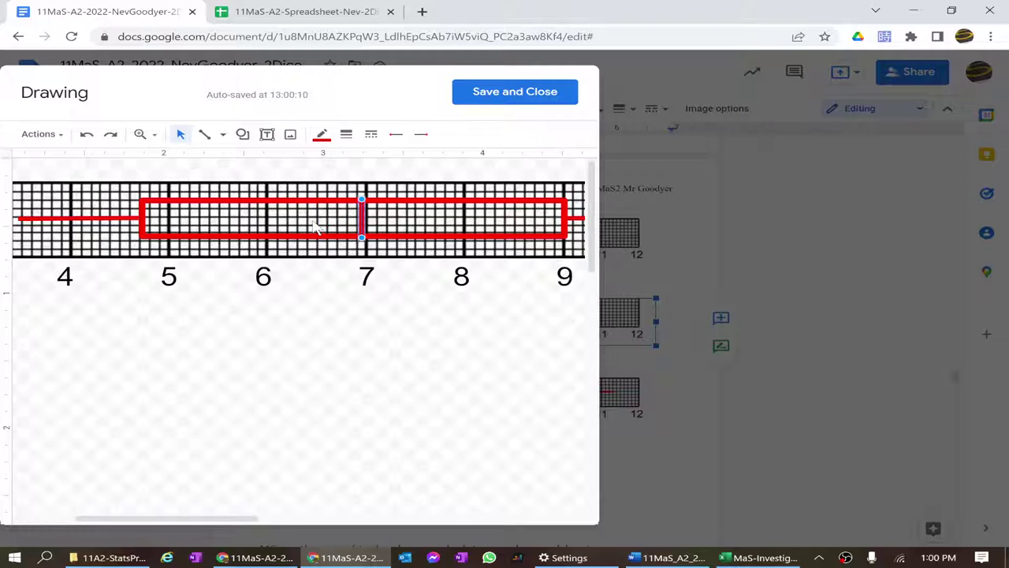
key(Right)
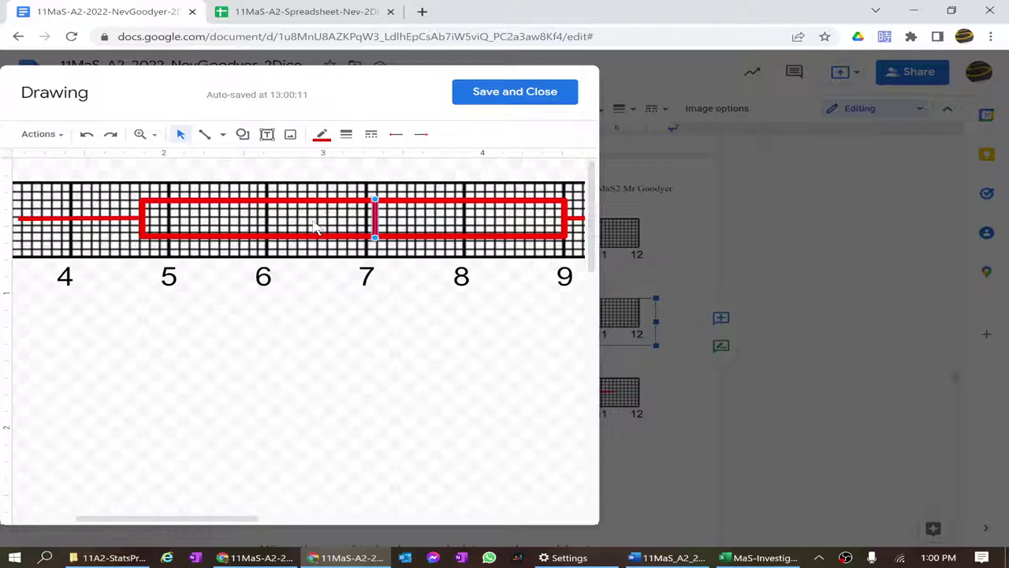
key(Left)
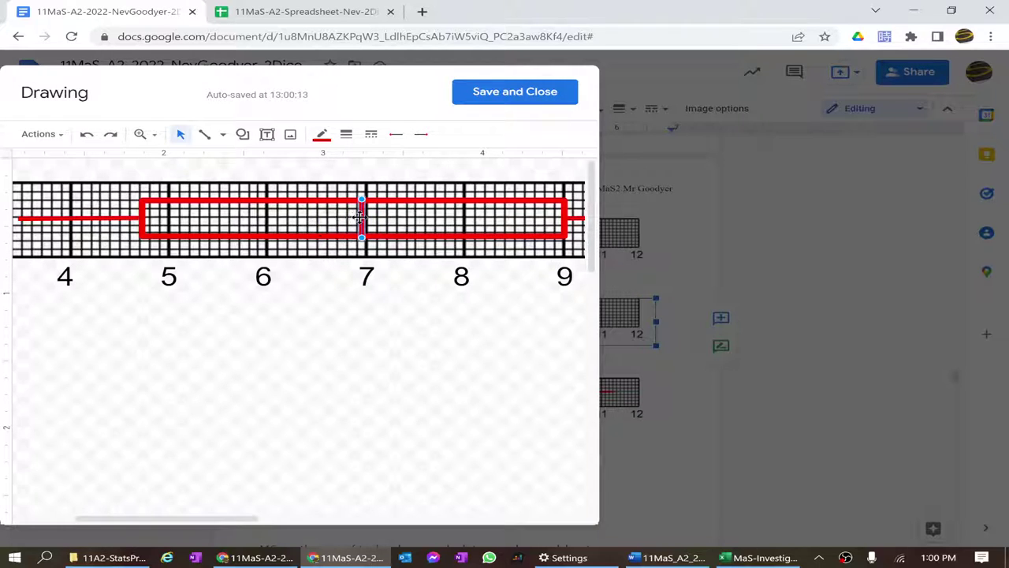
drag(359, 214, 366, 214)
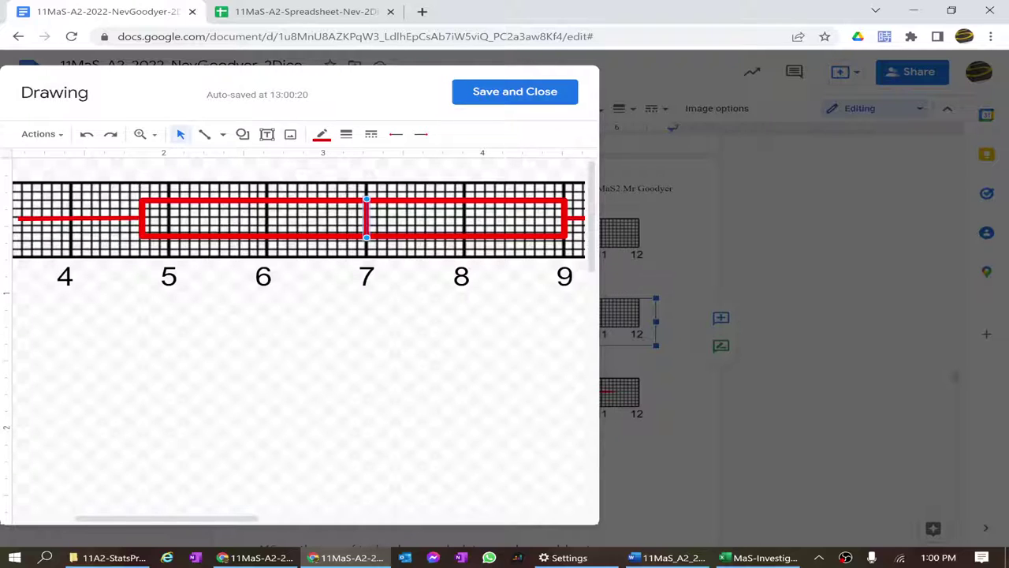
click(504, 99)
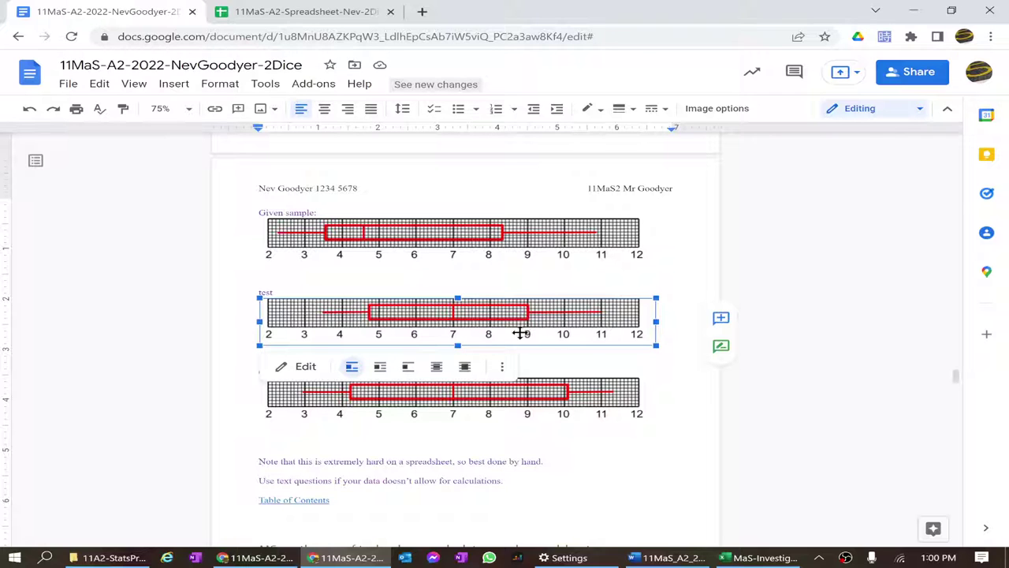
Scroll to the numbered calculator steps and screen images under the MS11-9 Calculators heading.
scroll(530, 326, down, 5)
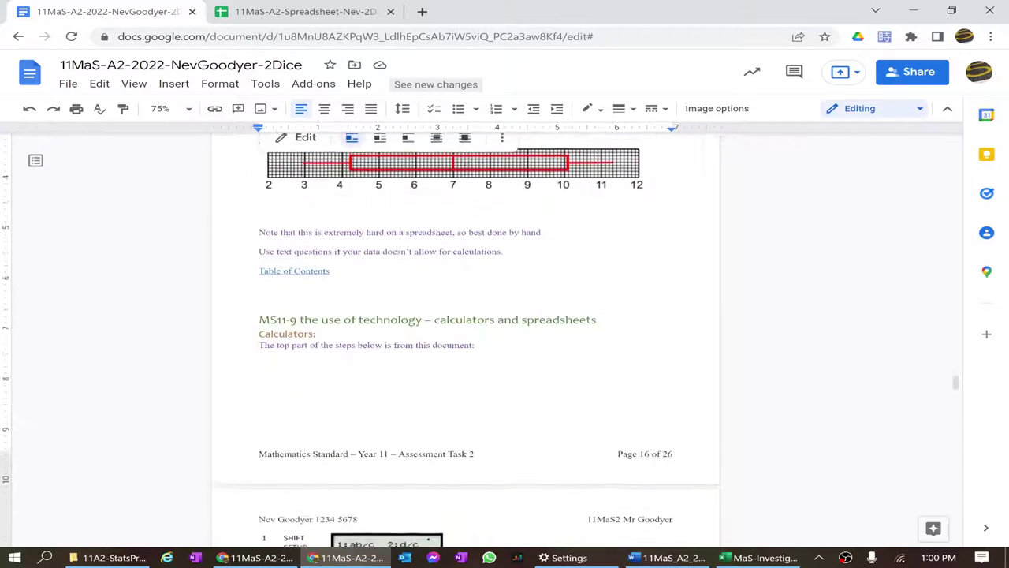
scroll(465, 339, down, 1)
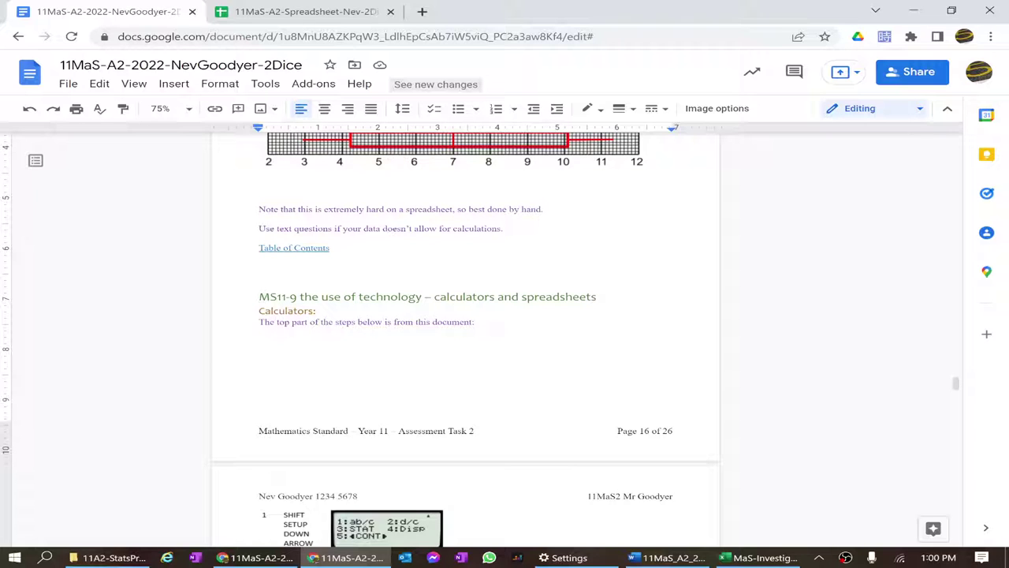
scroll(465, 339, down, 1)
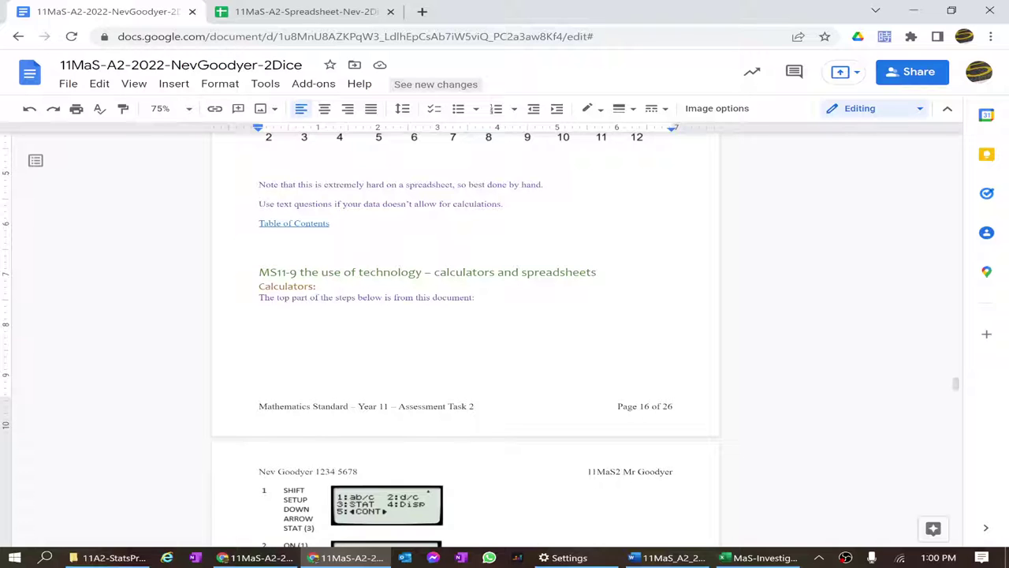
scroll(465, 339, down, 1)
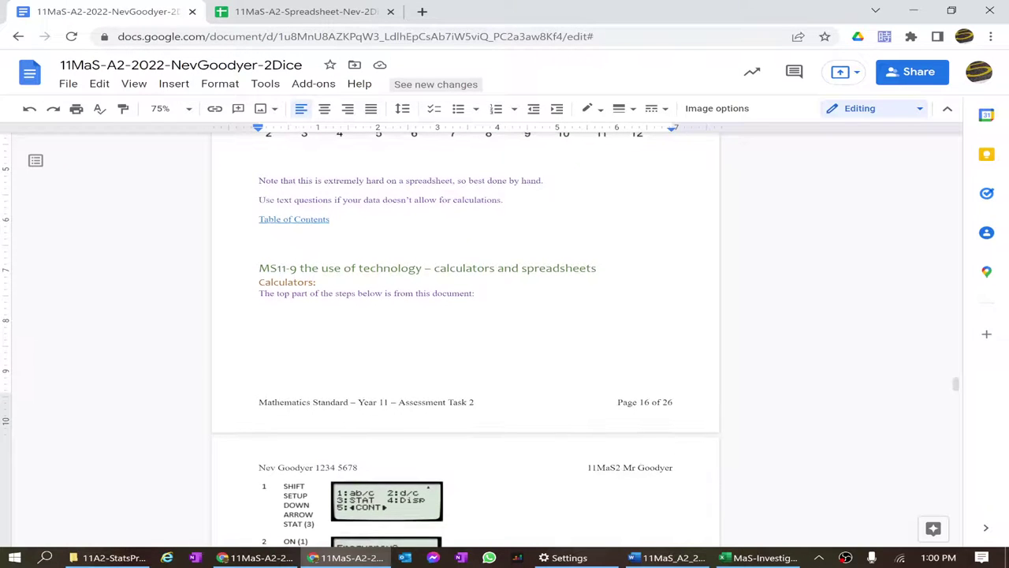
scroll(465, 339, down, 3)
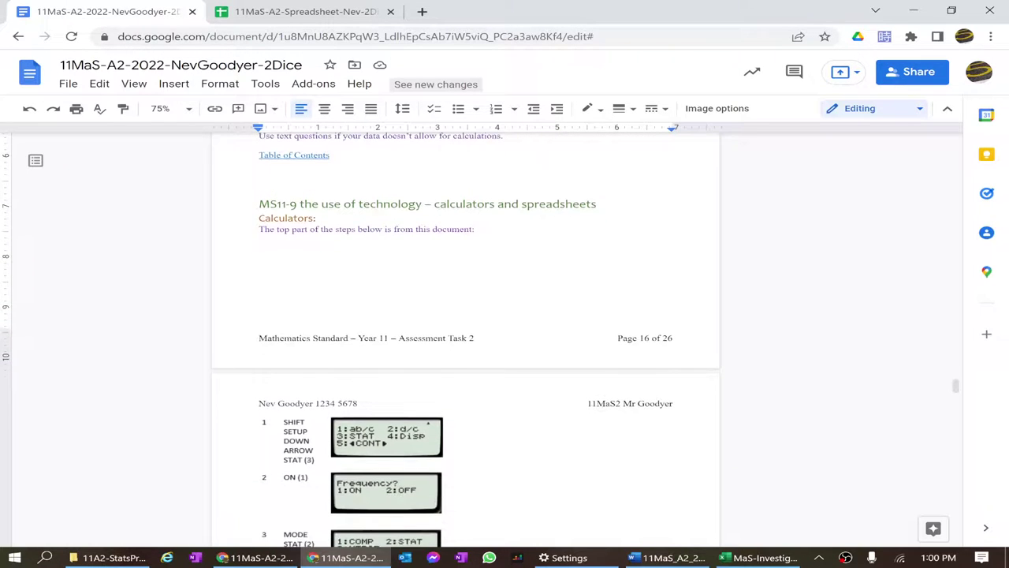
scroll(466, 339, down, 1)
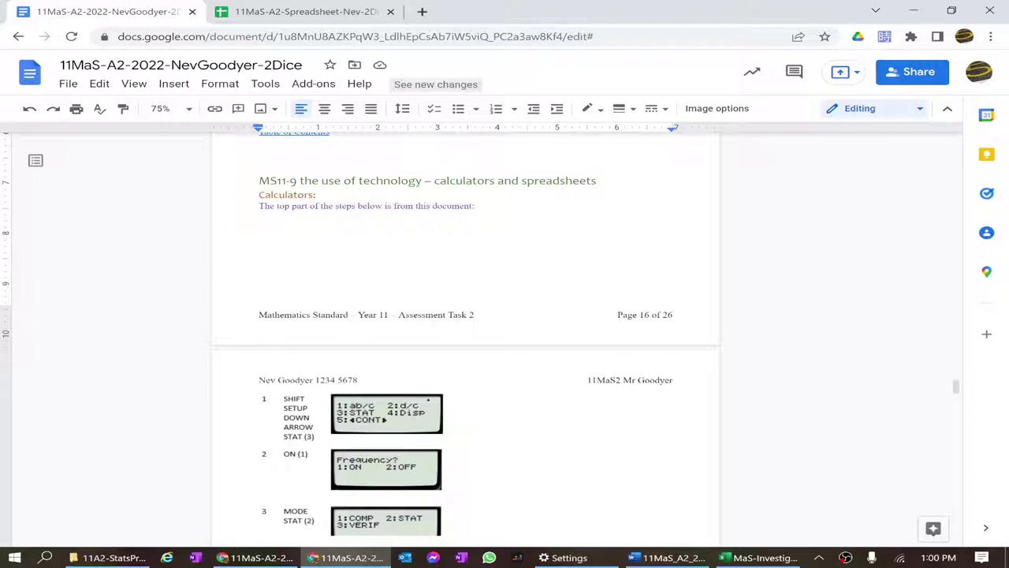
Restore the sample answer to the right half beside the template task and scroll toward the calculator section.
double_click(663, 16)
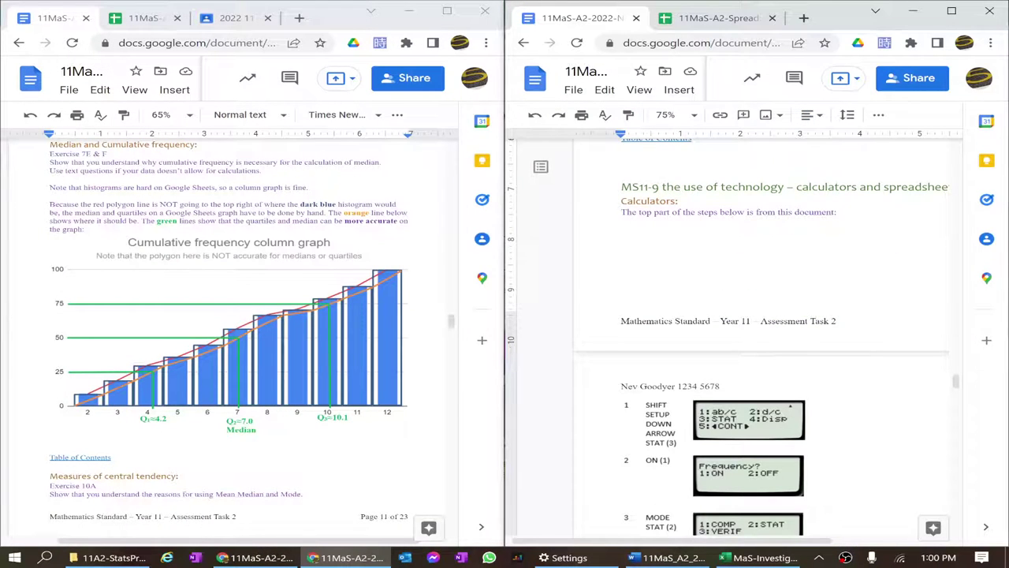
scroll(761, 339, down, 5)
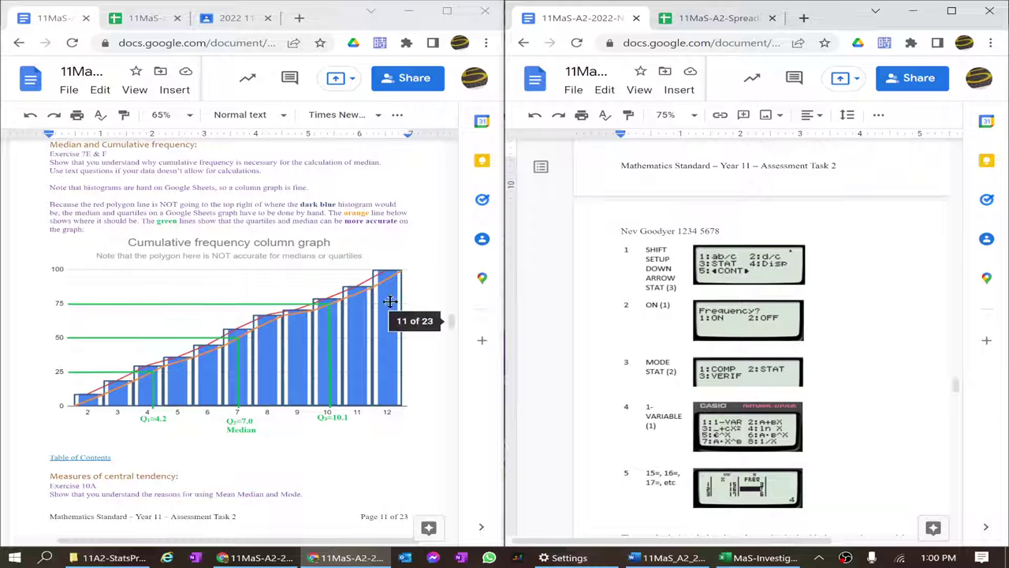
scroll(303, 309, down, 3)
scroll(302, 309, down, 8)
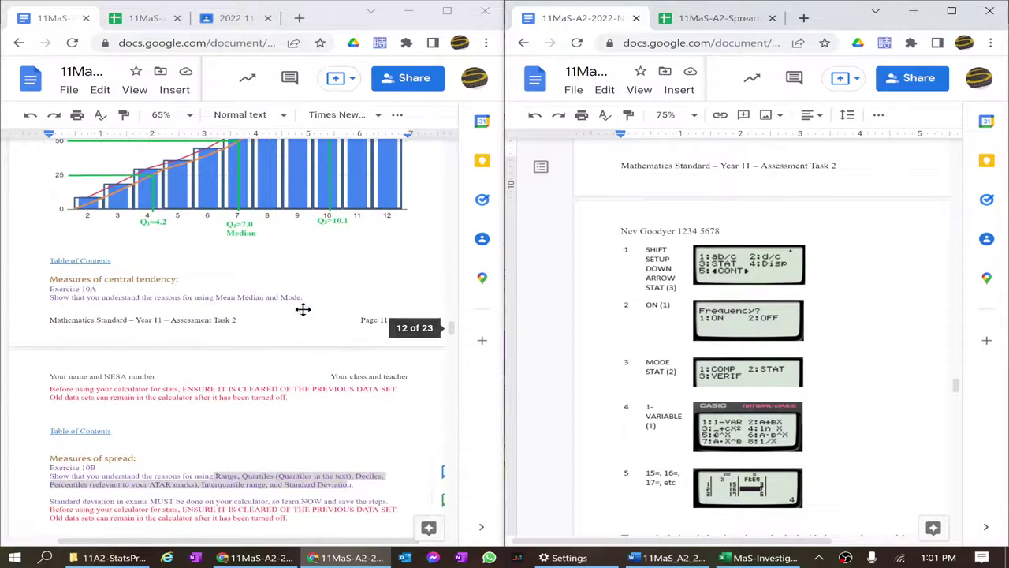
scroll(303, 309, down, 3)
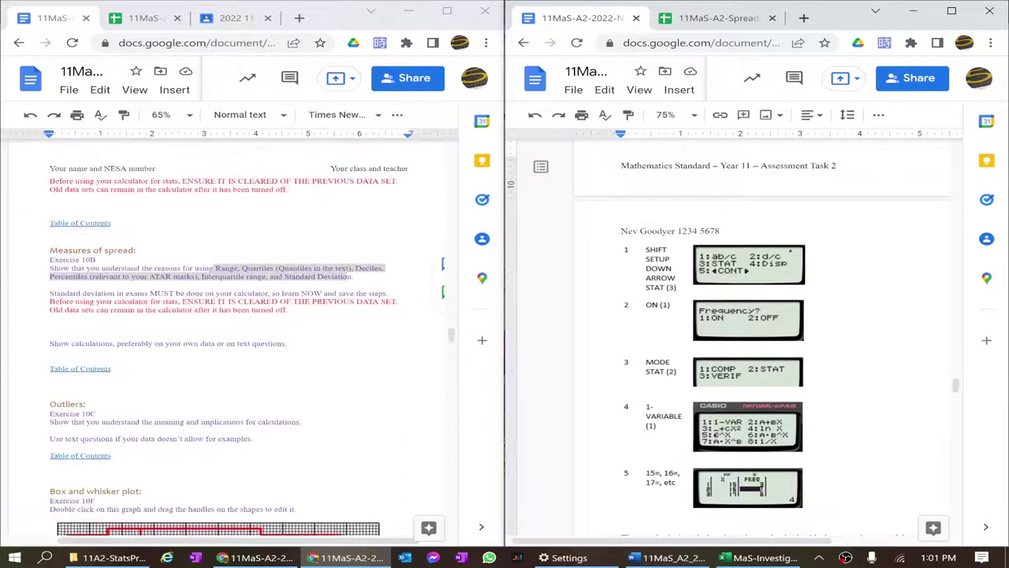
scroll(303, 309, down, 9)
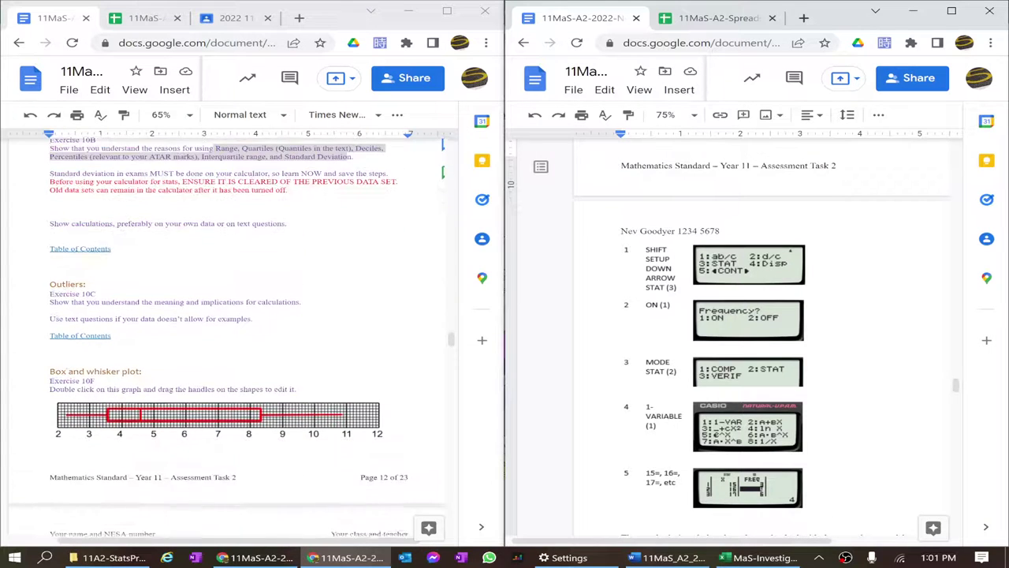
scroll(227, 338, down, 7)
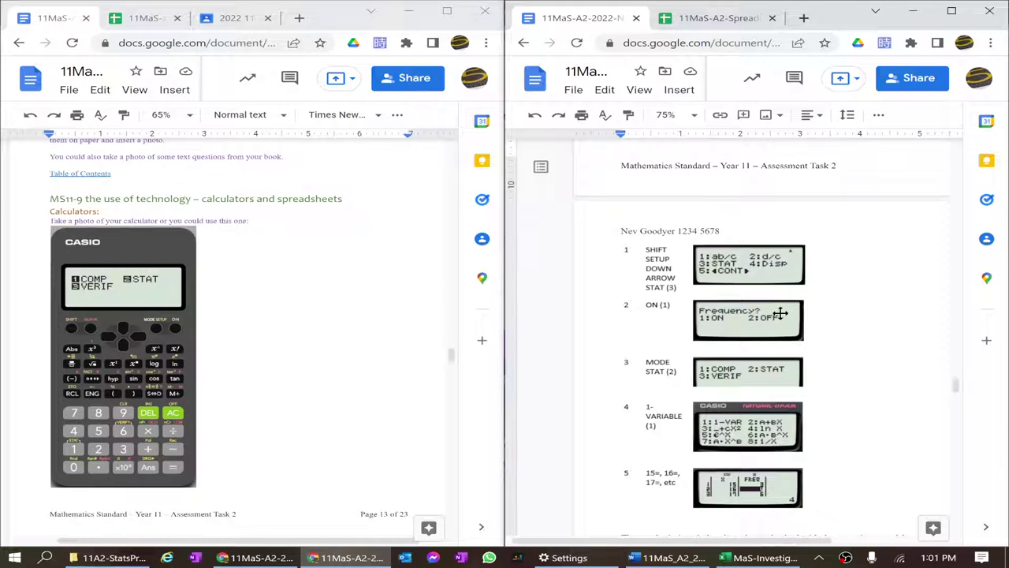
scroll(779, 313, down, 4)
scroll(778, 313, down, 8)
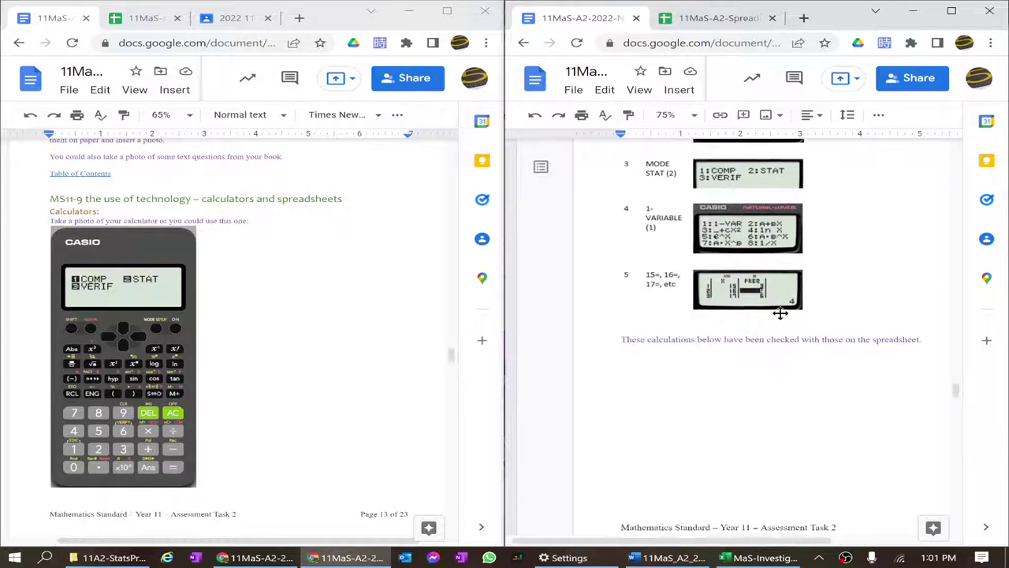
scroll(779, 313, down, 7)
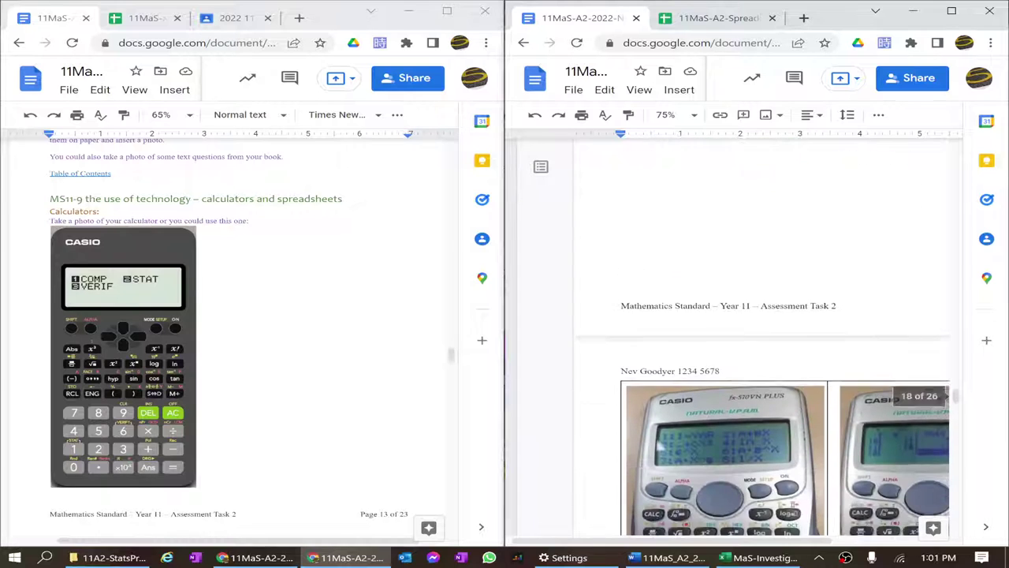
scroll(779, 313, down, 1)
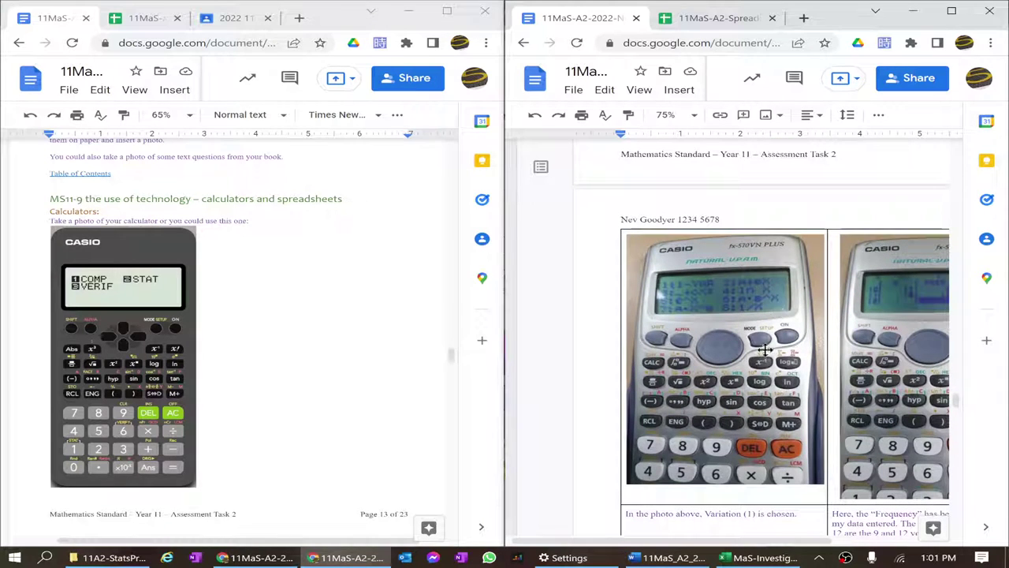
Bring both documents to their calculator photos and select the mean value 6.99 in the caption.
drag(739, 544, 807, 542)
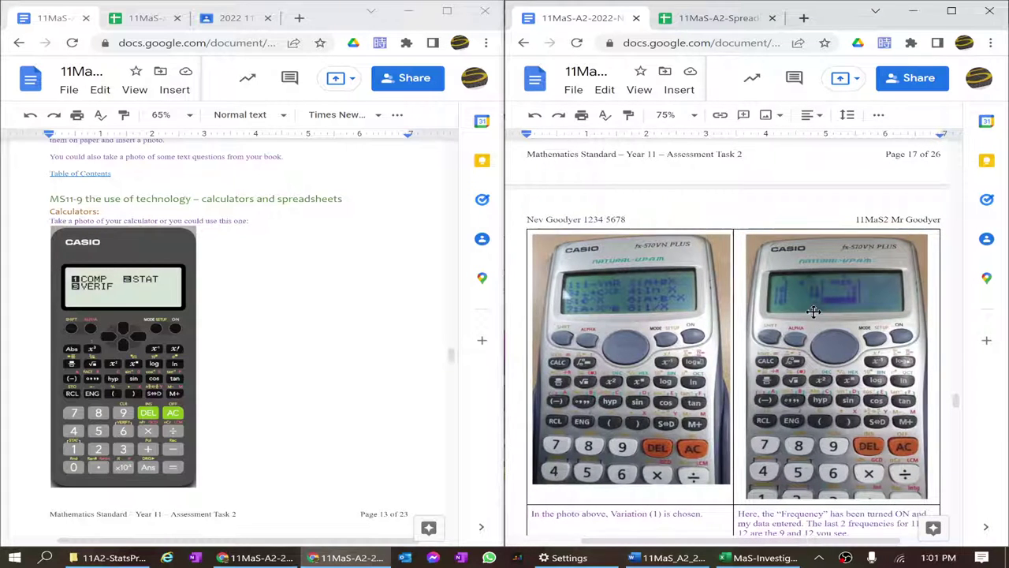
scroll(816, 315, down, 5)
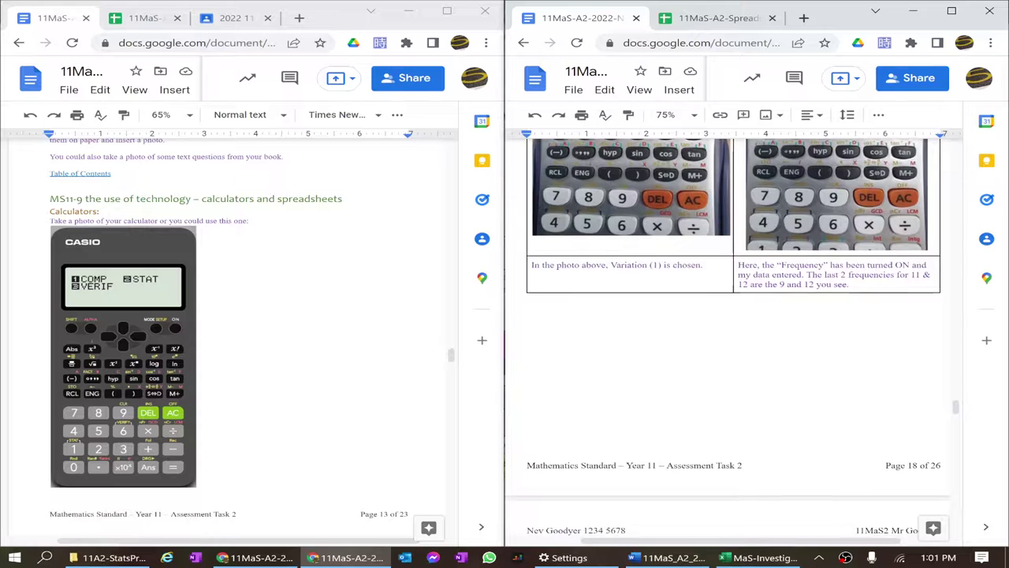
scroll(815, 315, down, 4)
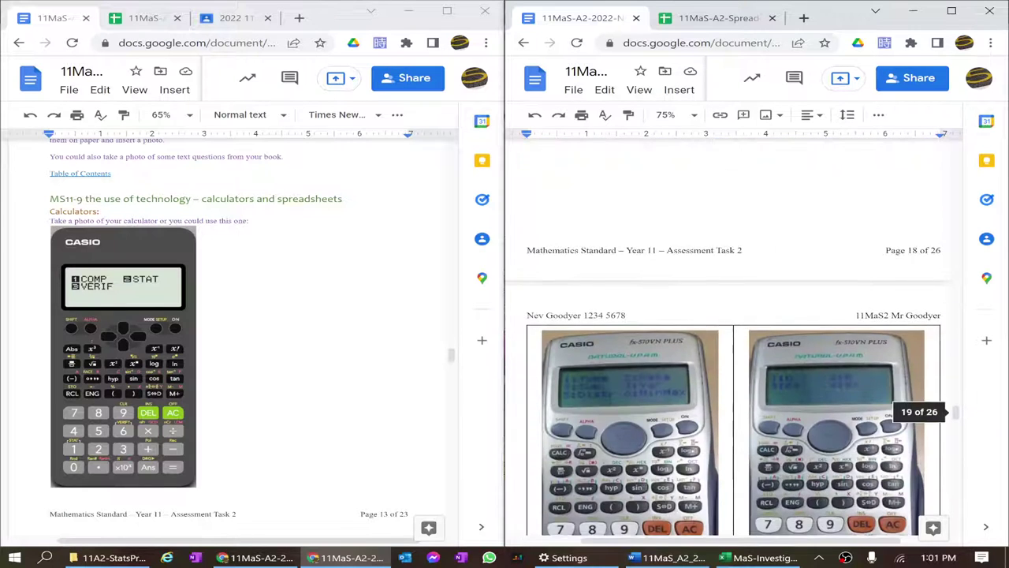
scroll(815, 316, down, 3)
scroll(815, 316, down, 2)
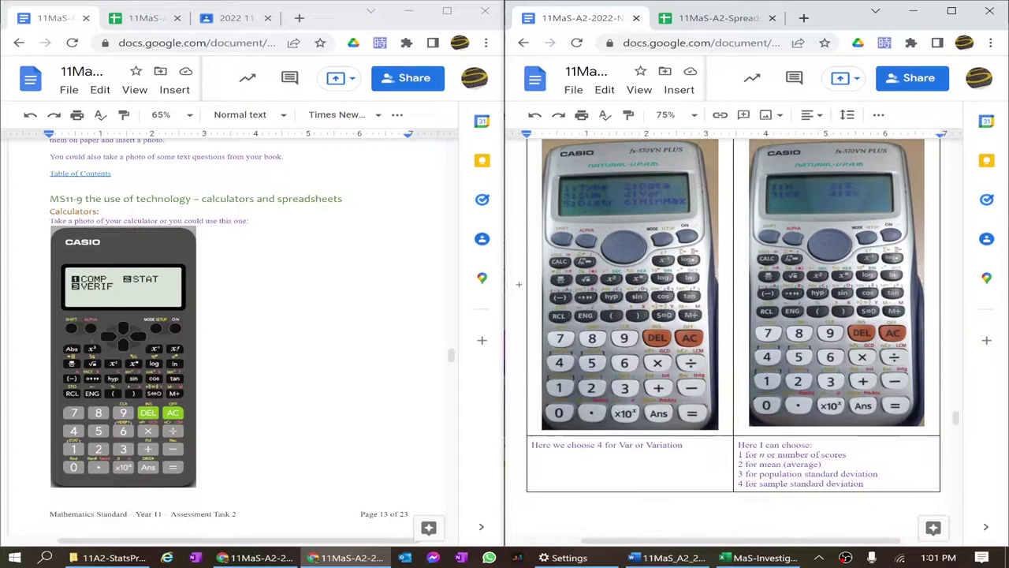
scroll(733, 314, down, 1)
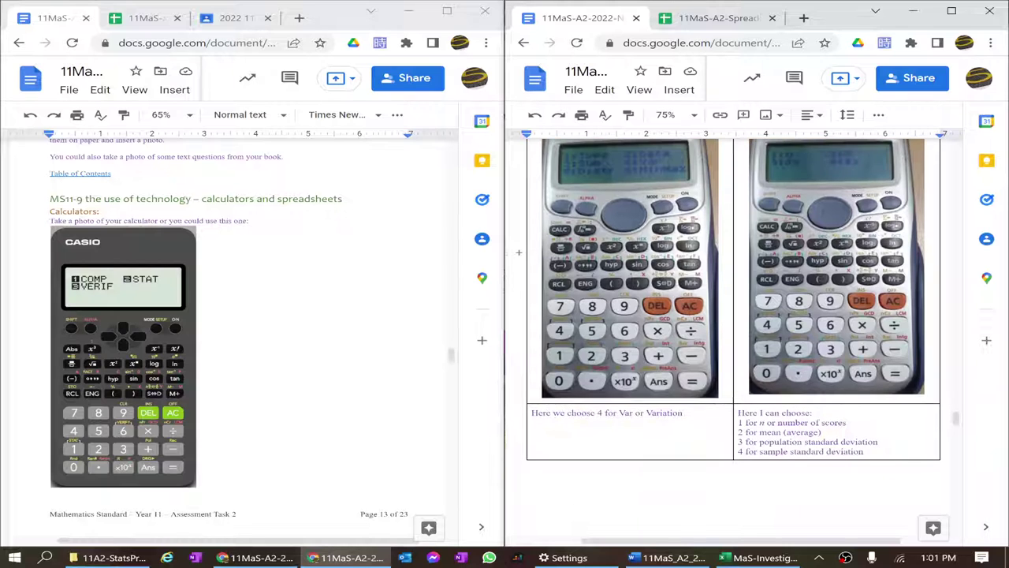
scroll(733, 331, down, 5)
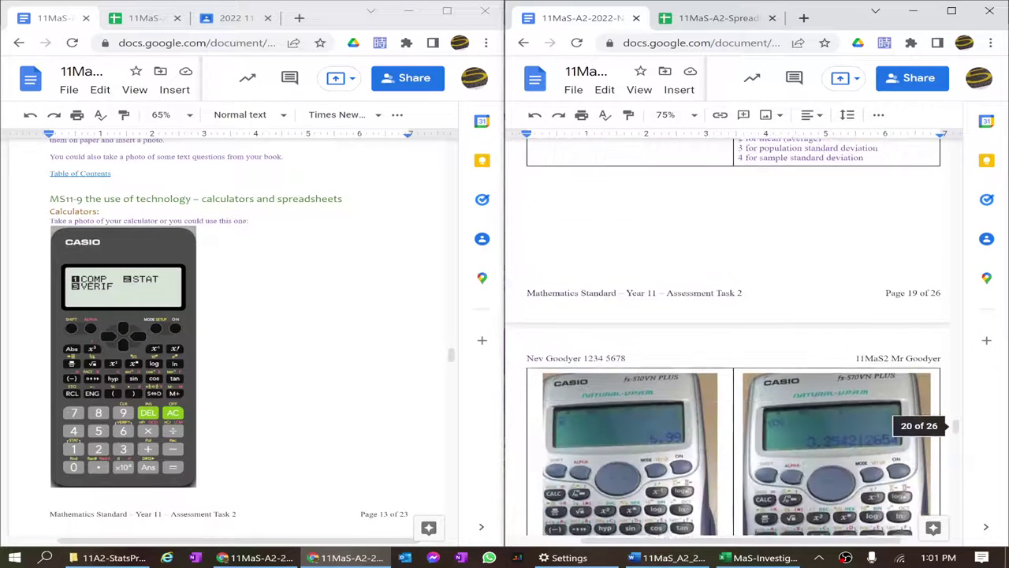
scroll(733, 339, down, 4)
scroll(733, 339, down, 2)
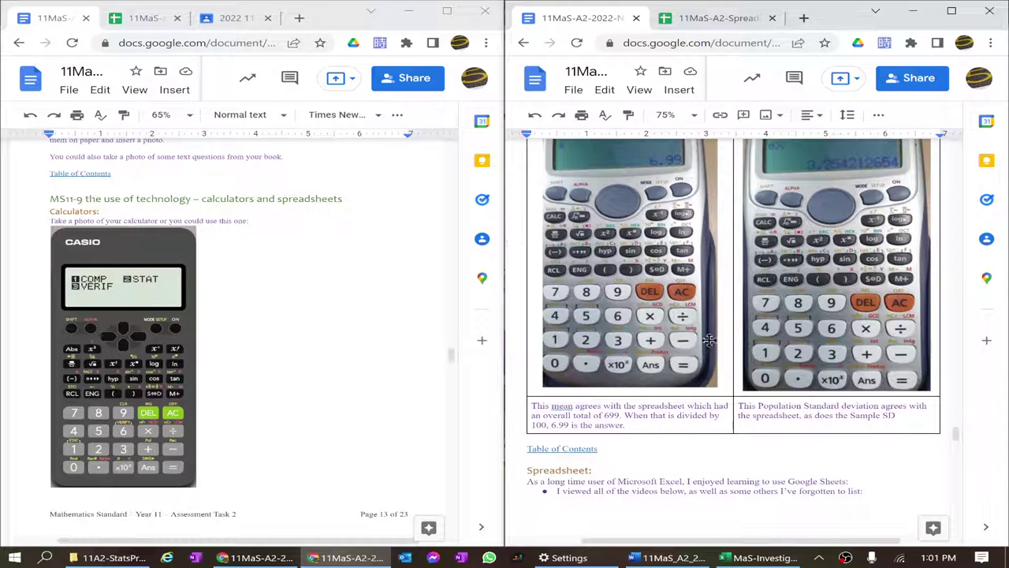
scroll(734, 336, up, 1)
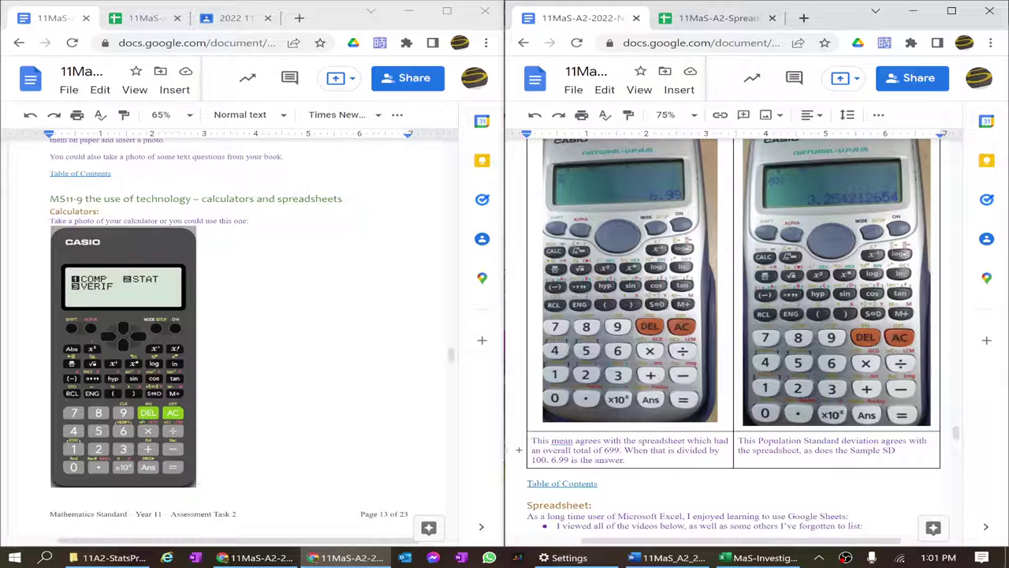
double_click(563, 459)
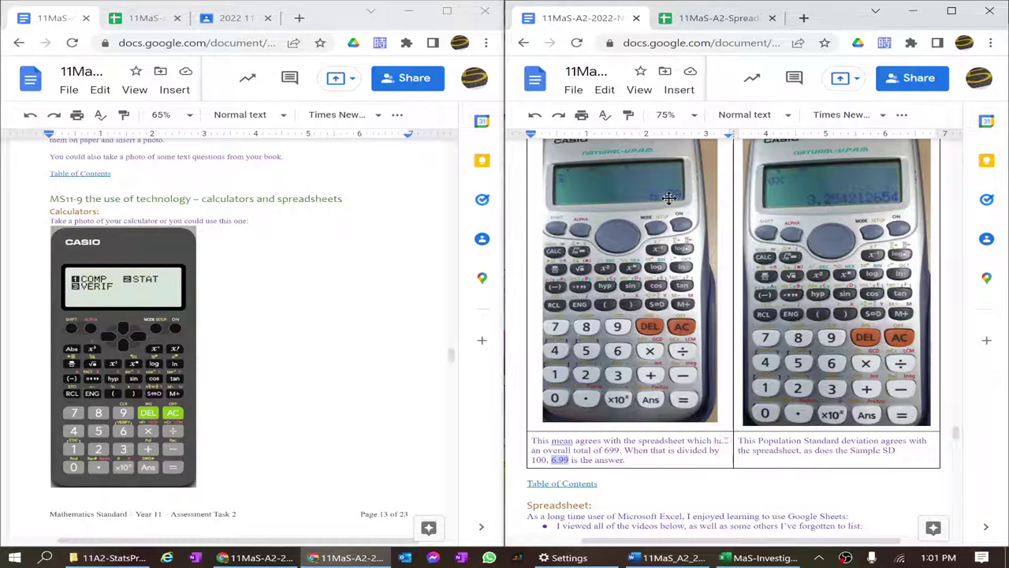
click(697, 18)
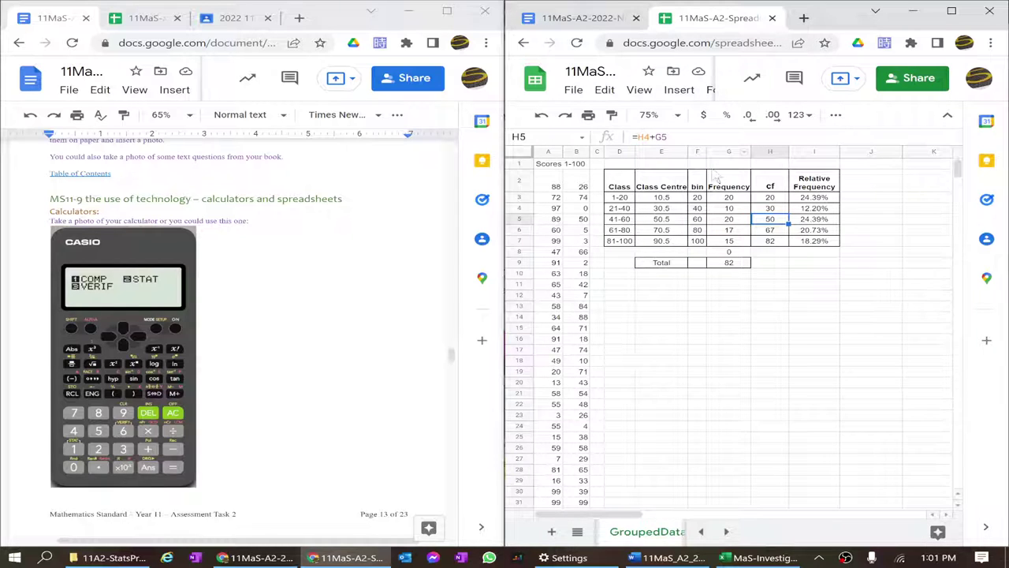
click(704, 533)
click(704, 533)
click(704, 533)
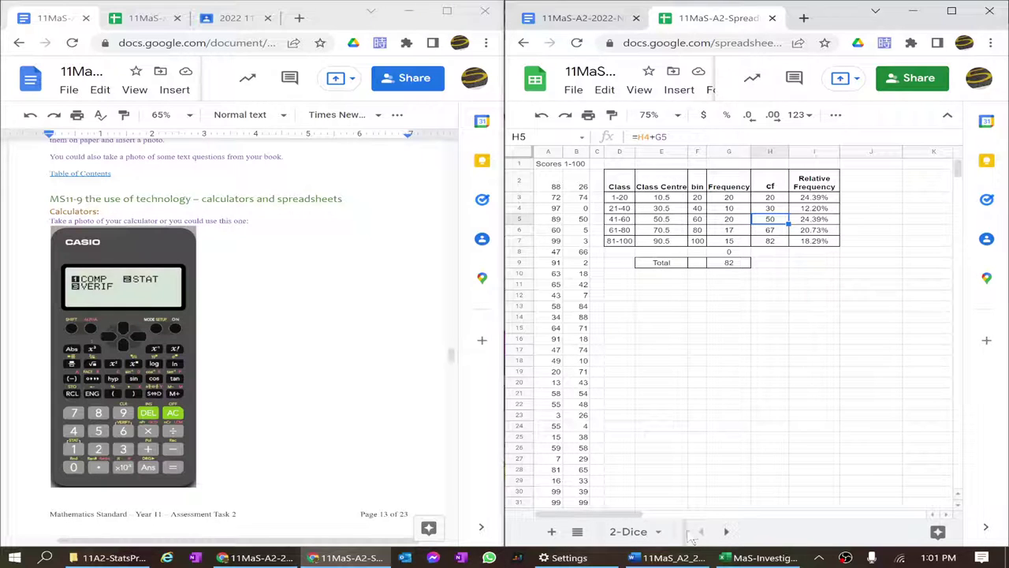
click(636, 534)
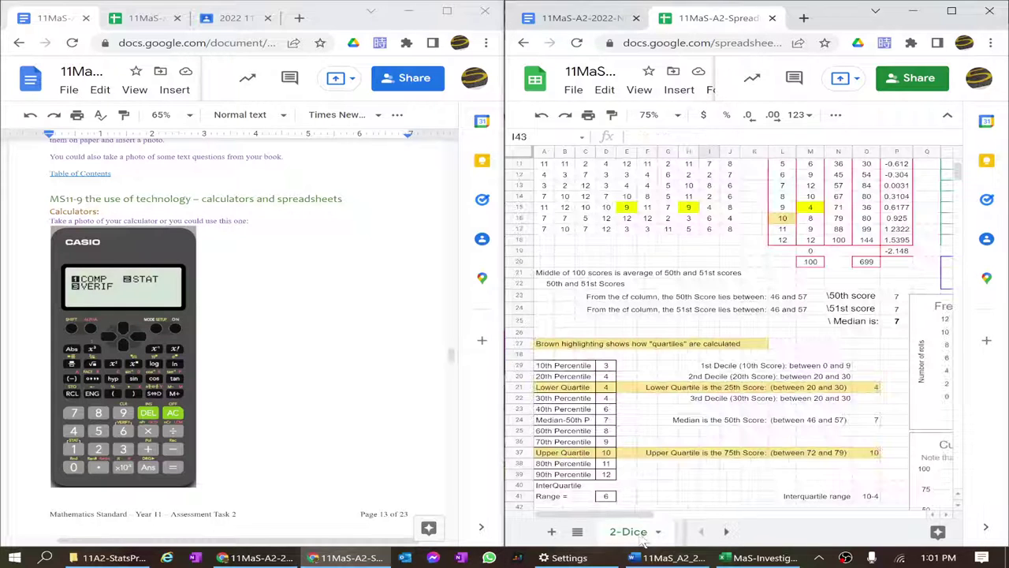
click(862, 263)
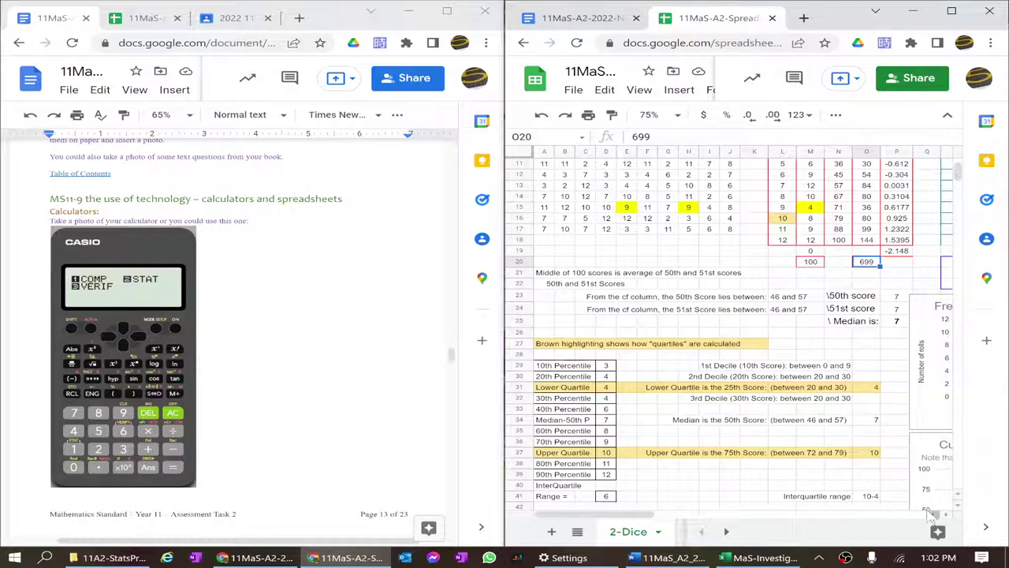
drag(626, 514, 698, 513)
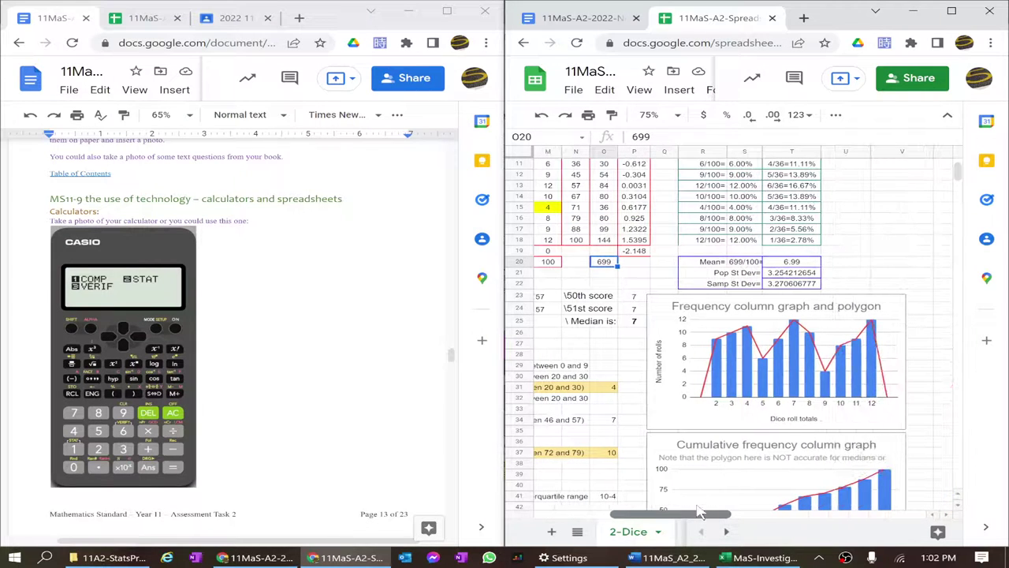
click(792, 272)
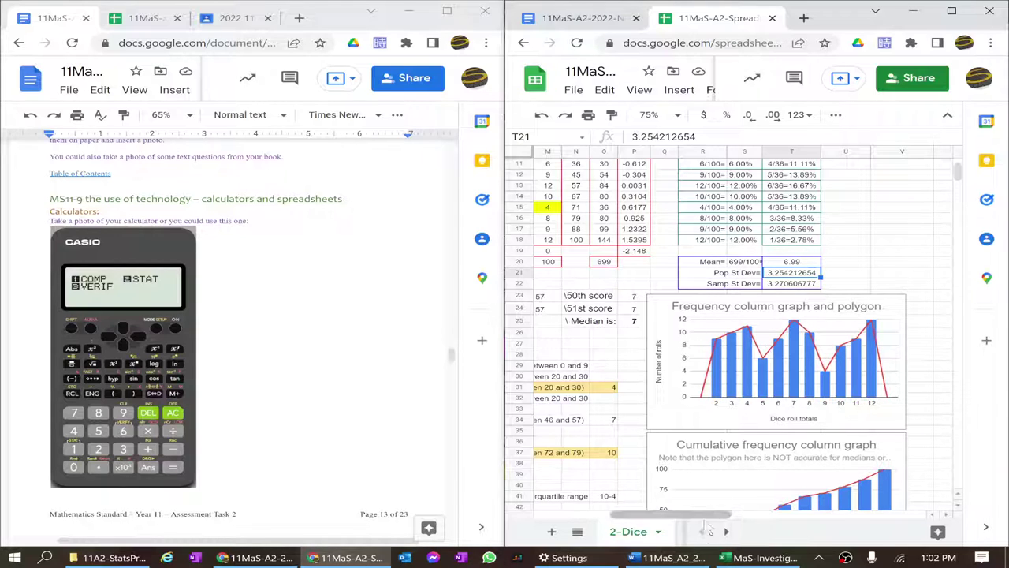
mouse_move(676, 555)
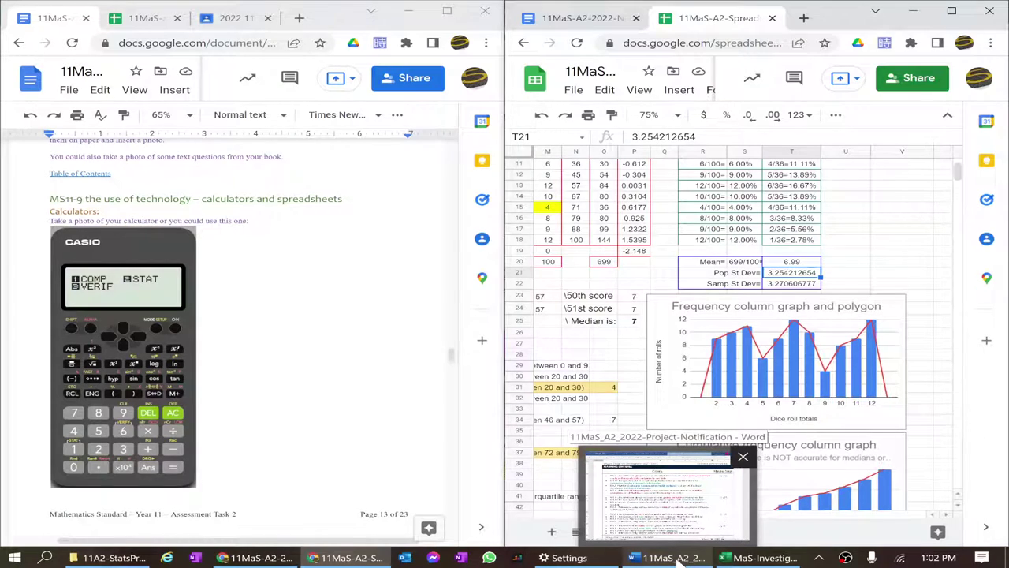
click(677, 556)
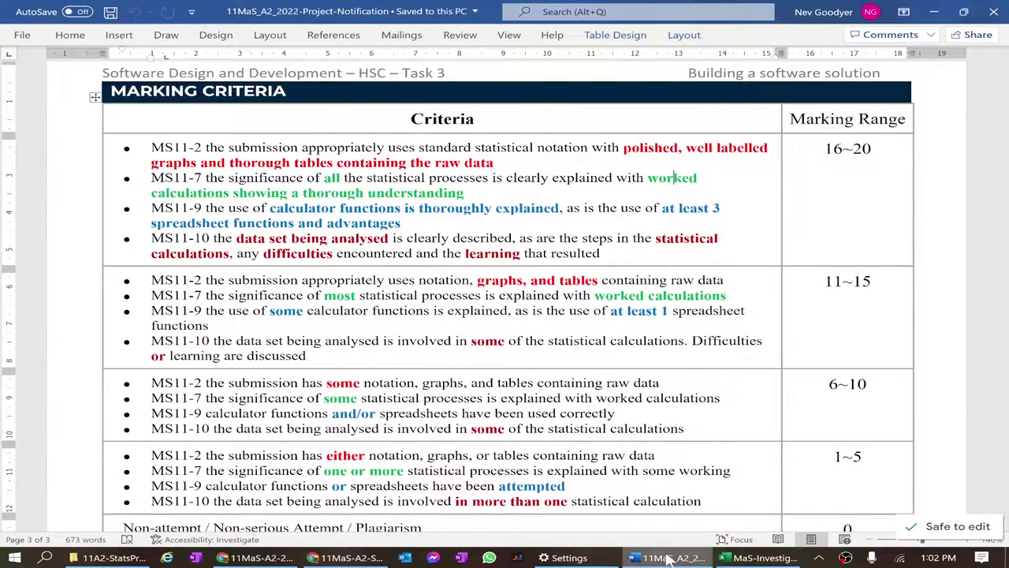
click(669, 557)
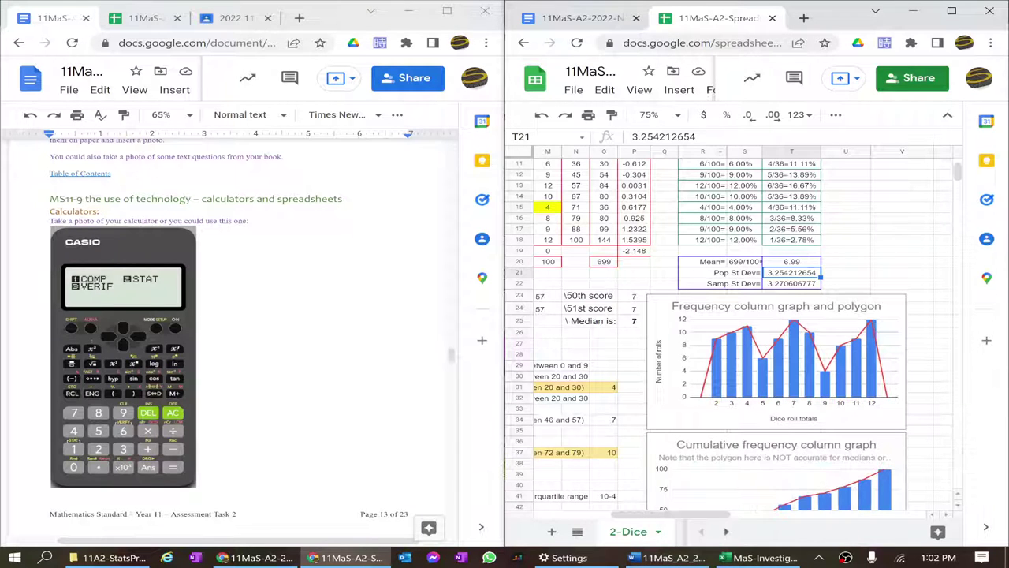
Switch the right window to the sample answer and scroll through its calculator photos and video list.
click(588, 18)
scroll(685, 304, down, 3)
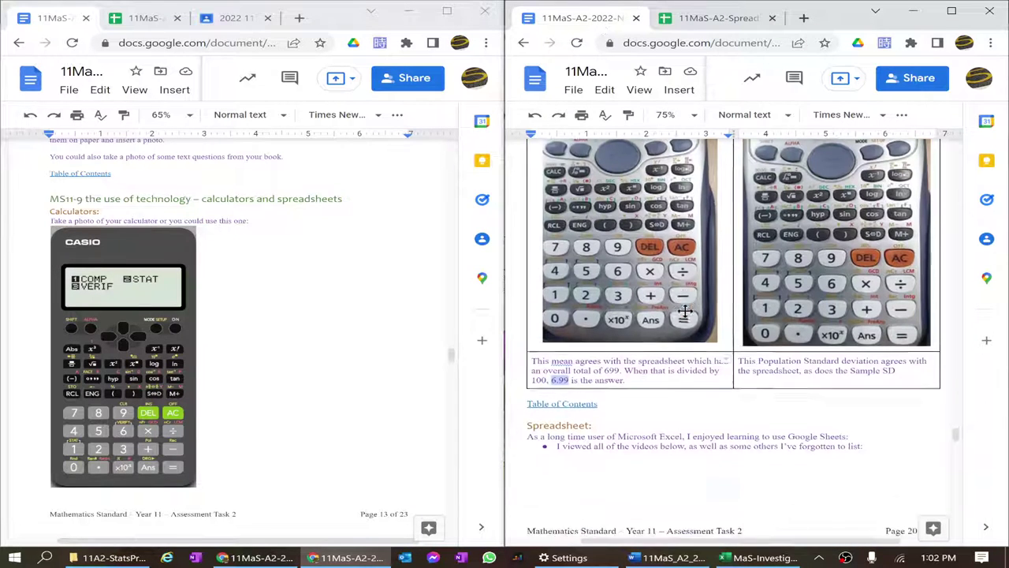
scroll(684, 310, up, 3)
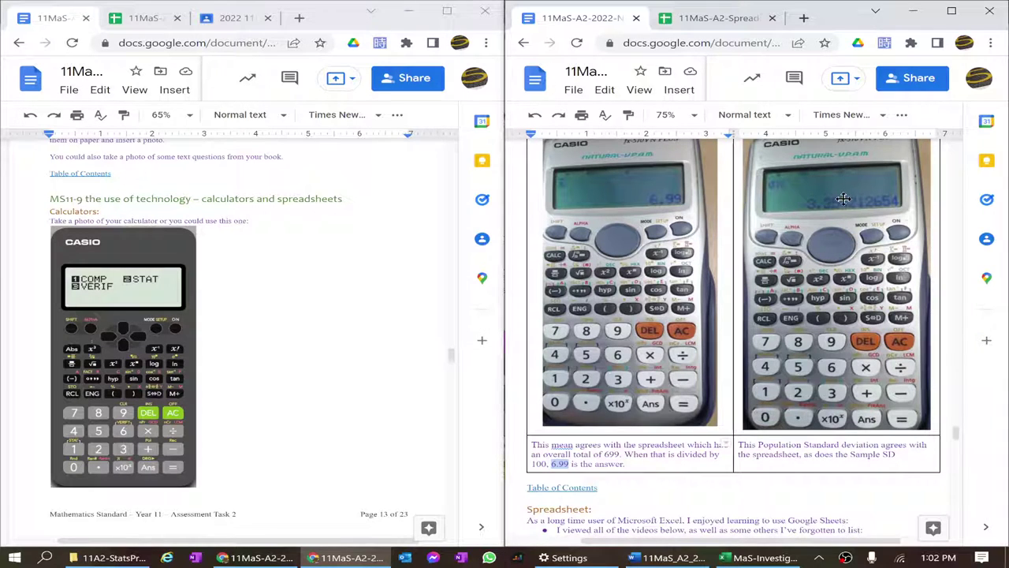
scroll(843, 199, down, 5)
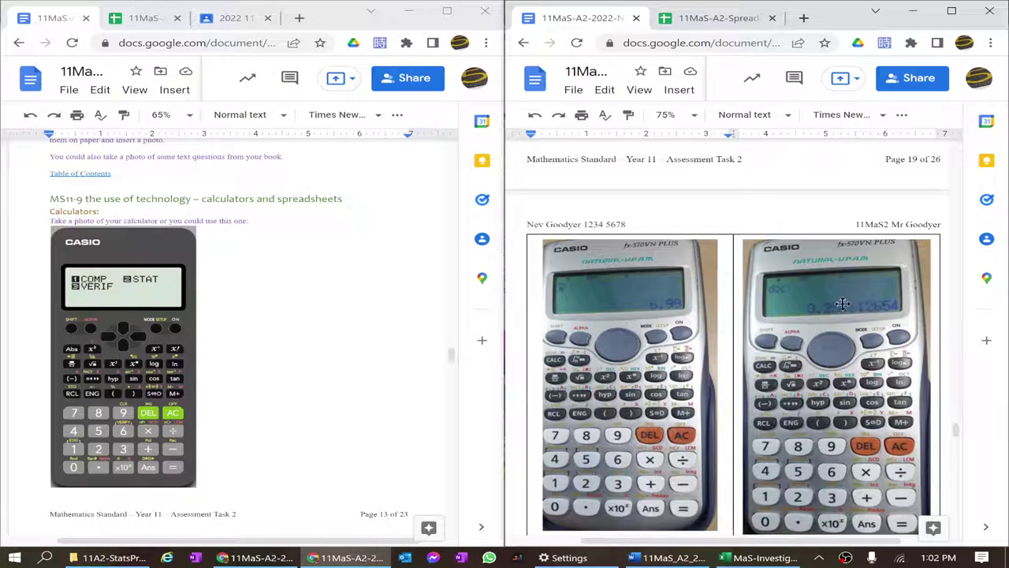
scroll(845, 301, down, 5)
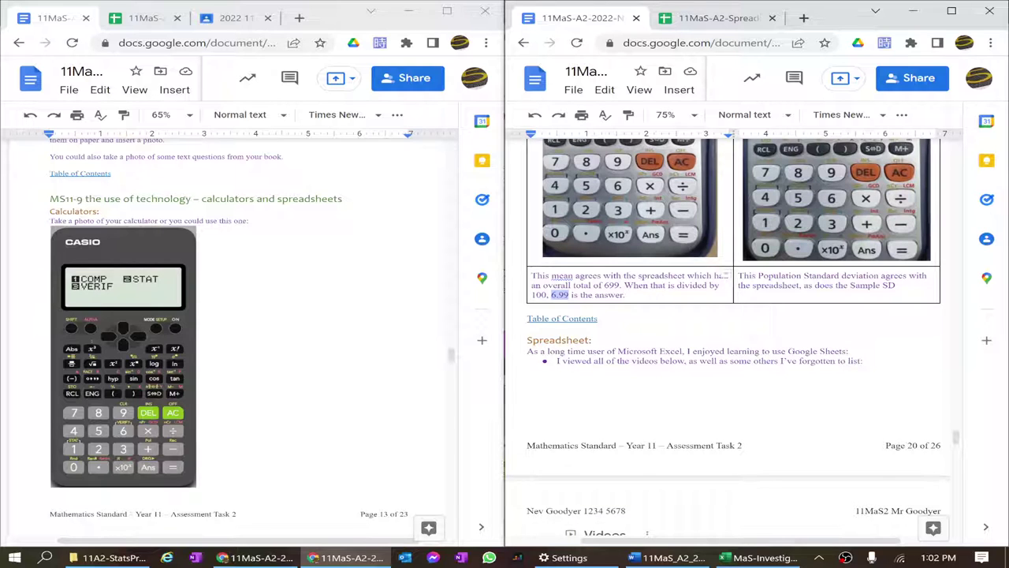
scroll(731, 259, down, 4)
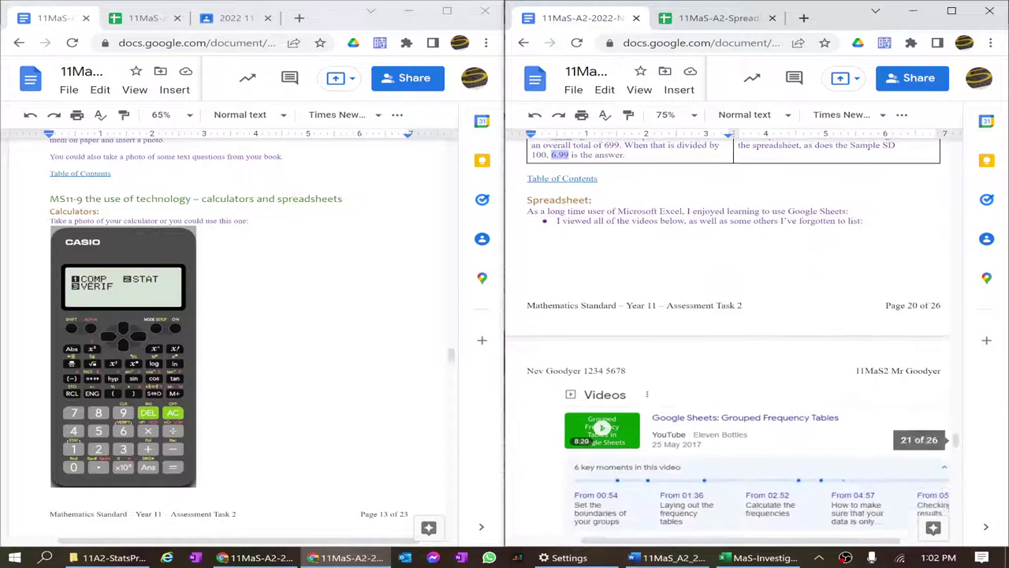
scroll(728, 336, down, 2)
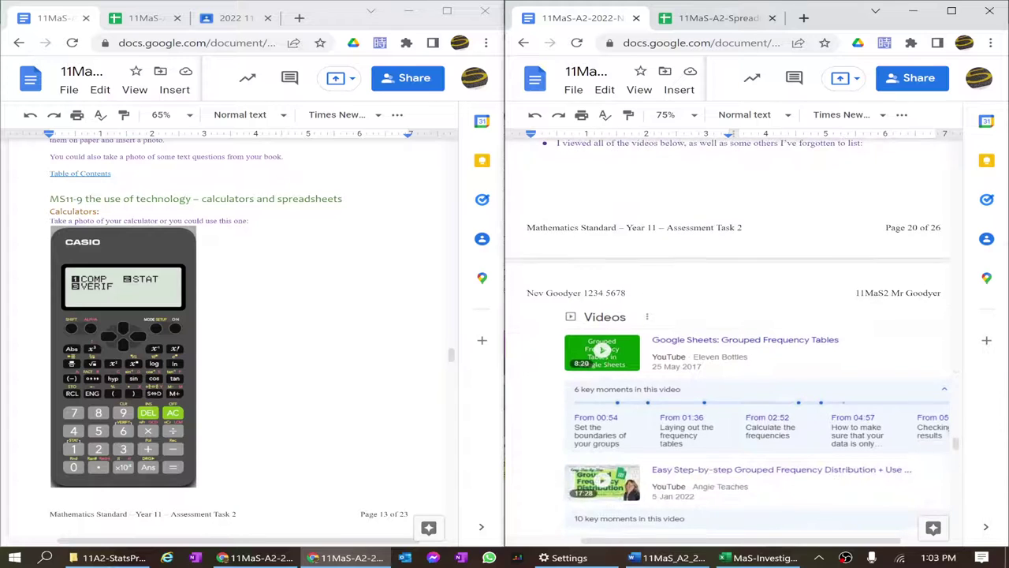
scroll(689, 243, down, 6)
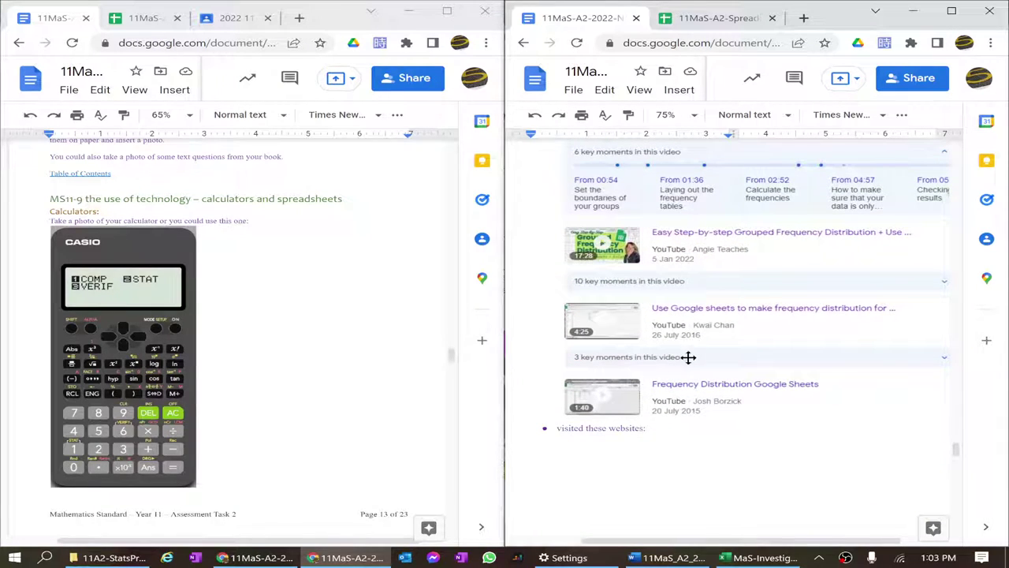
scroll(692, 356, down, 4)
scroll(691, 354, down, 8)
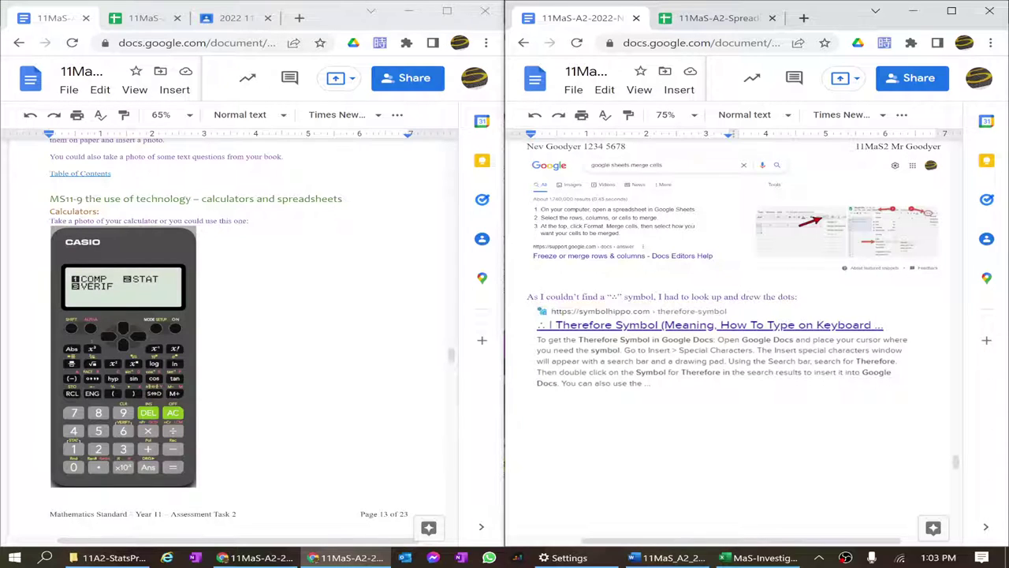
Continue past page 23 to the page 24 reflection on what was learned.
scroll(737, 342, down, 5)
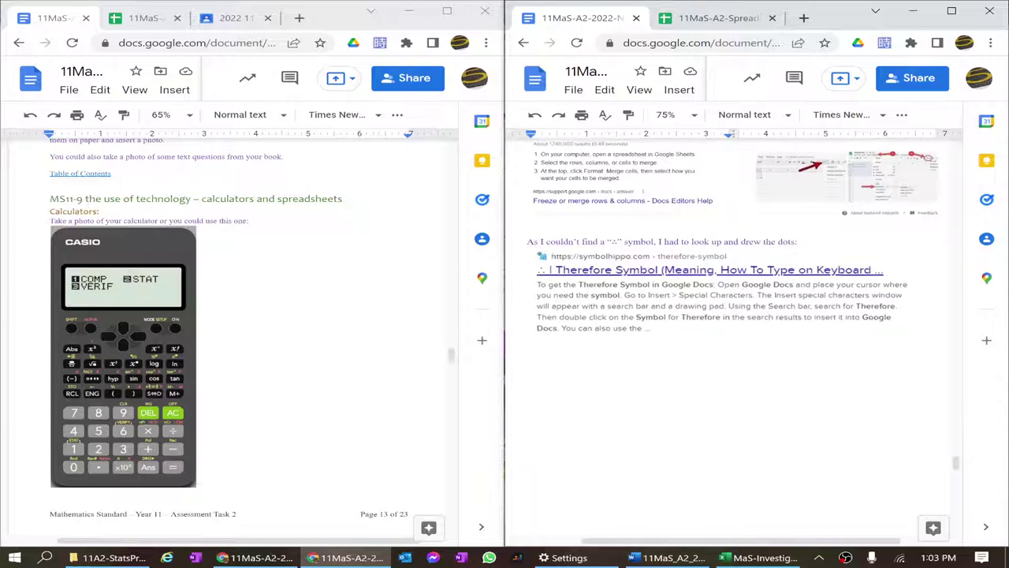
scroll(686, 332, up, 4)
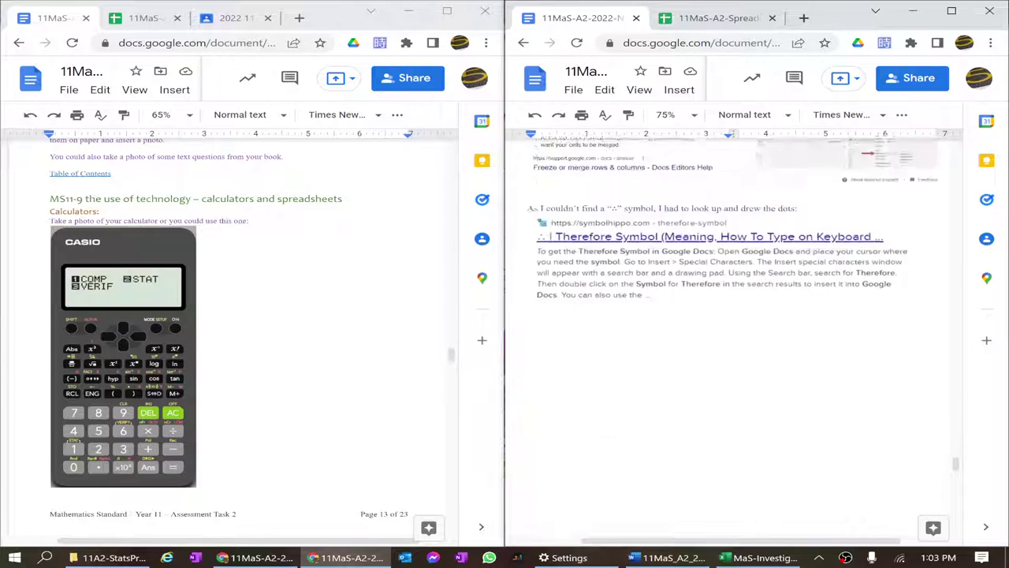
scroll(686, 331, down, 4)
scroll(732, 342, down, 3)
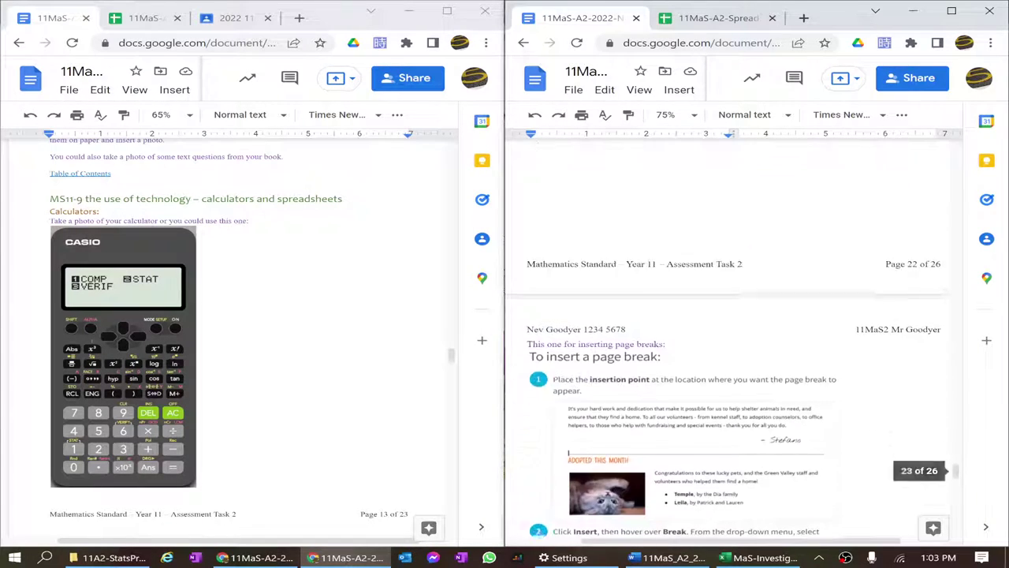
scroll(732, 343, down, 2)
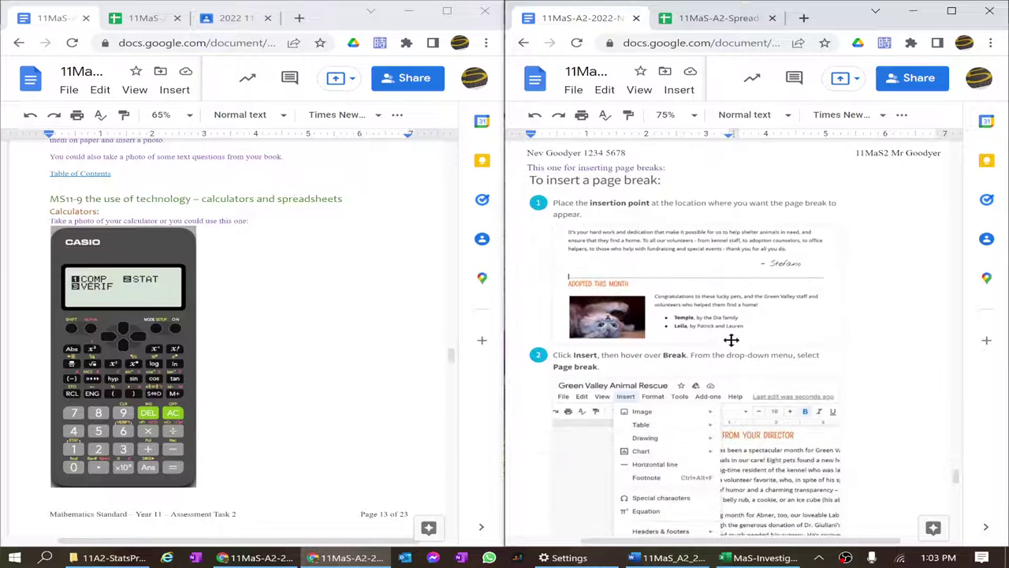
scroll(685, 268, down, 4)
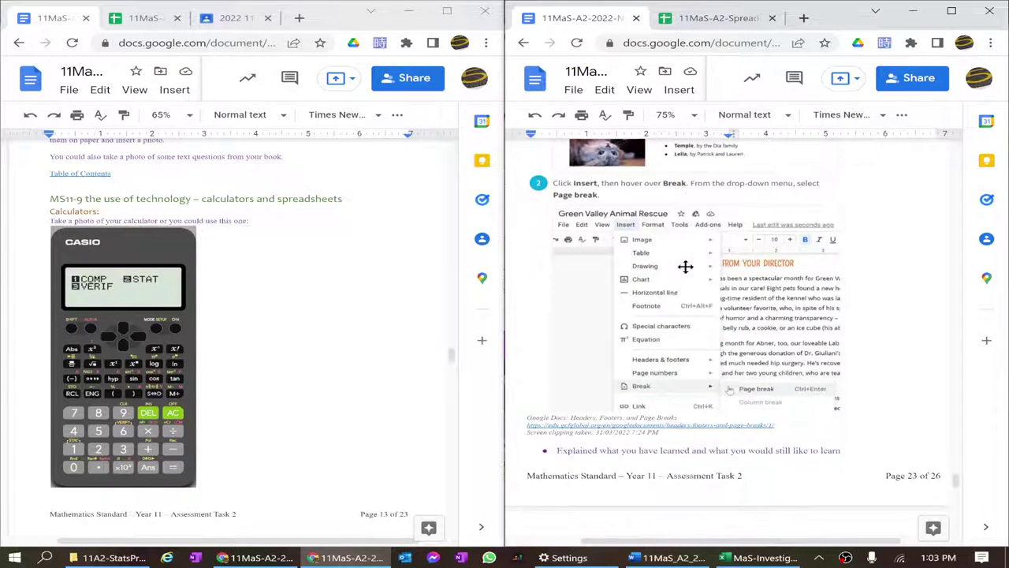
scroll(686, 269, down, 7)
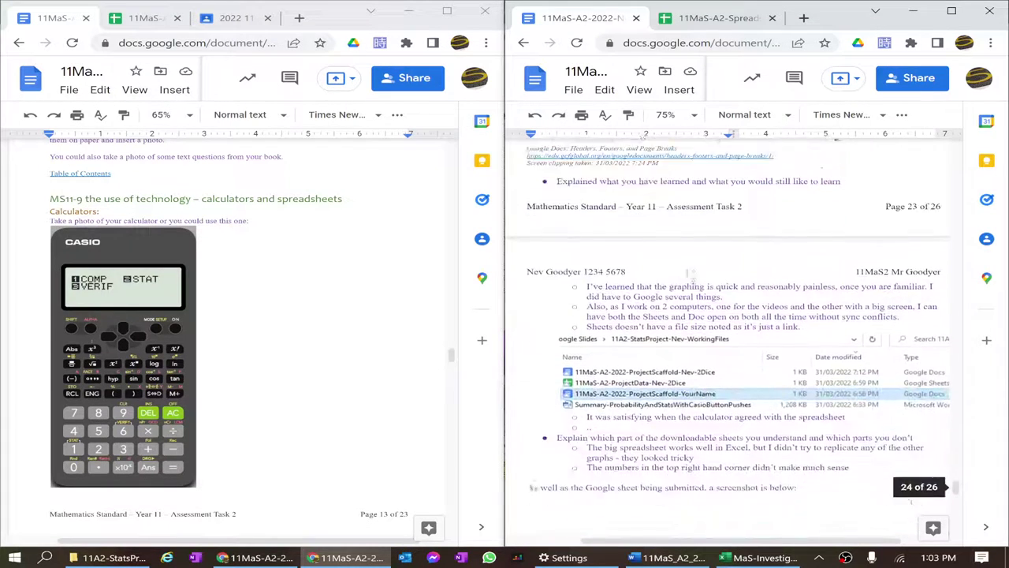
scroll(690, 272, down, 1)
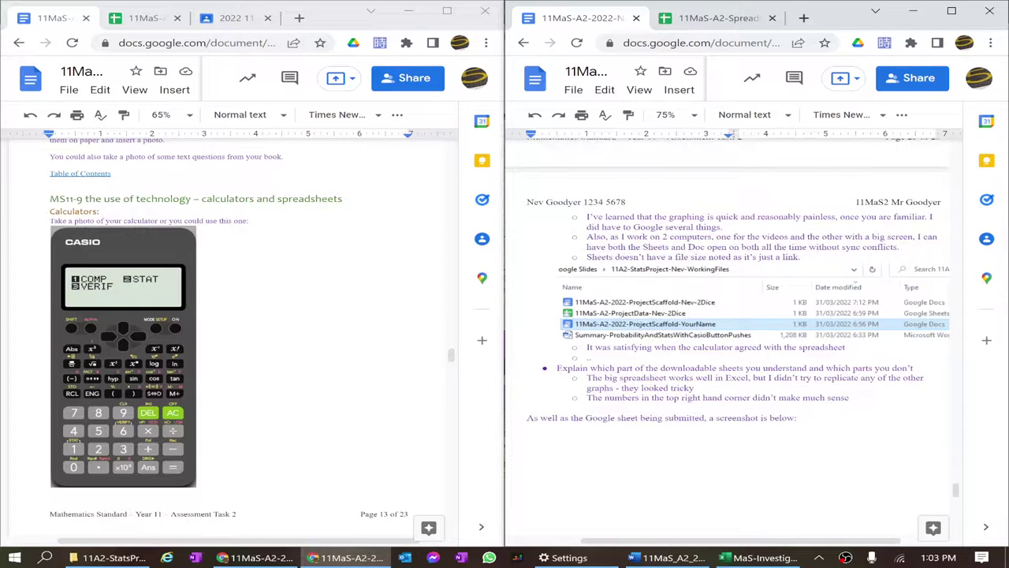
scroll(686, 268, down, 1)
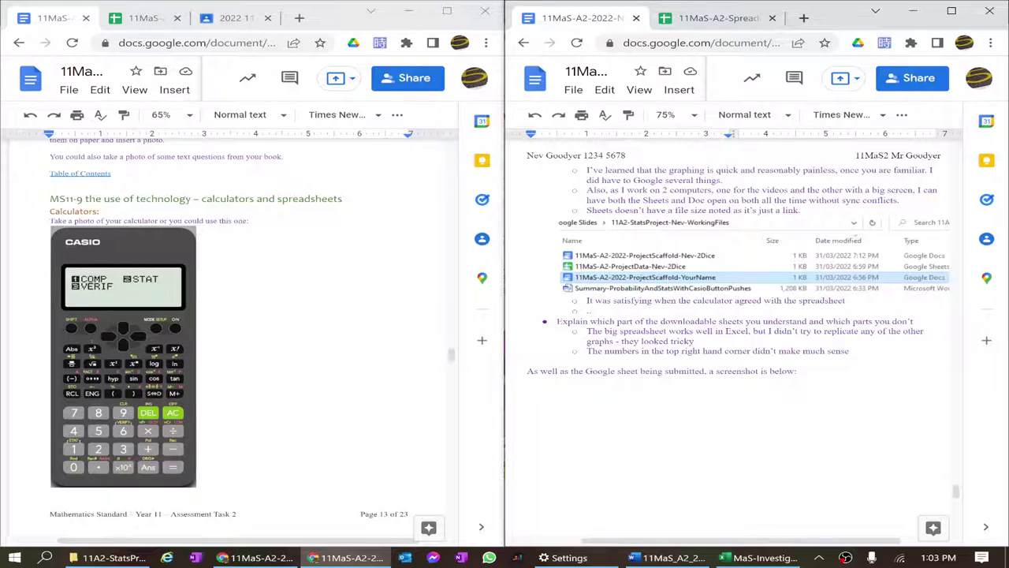
Show the project working files folder with the Name column narrowed, sorted by Type.
click(100, 558)
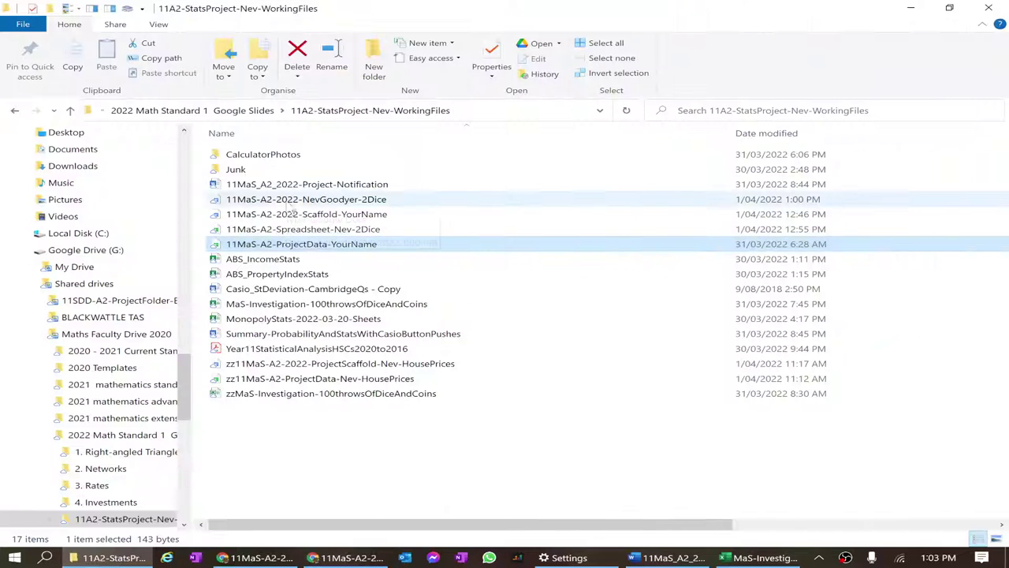
drag(733, 133, 507, 133)
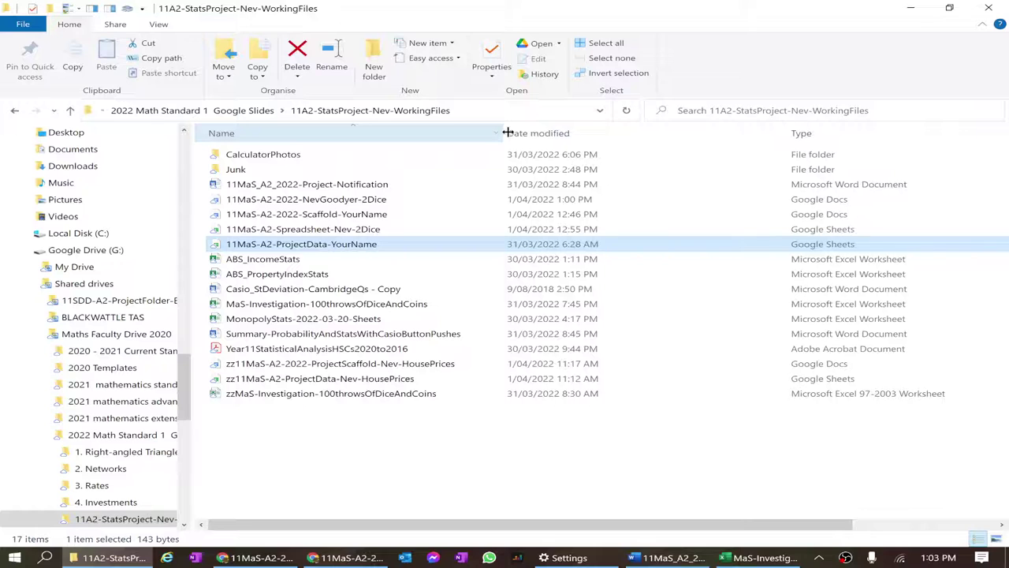
click(795, 134)
Reveal file sizes with Size before Date modified, and select the zzMaS-Investigation-100throwsOfDiceAndCoins file.
drag(789, 135, 632, 134)
drag(940, 140, 591, 135)
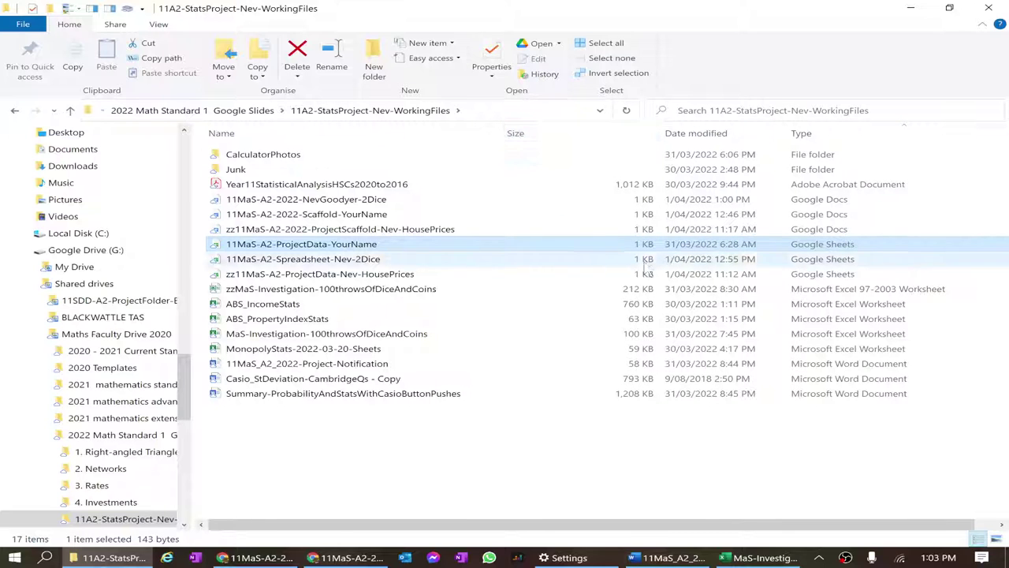
click(347, 288)
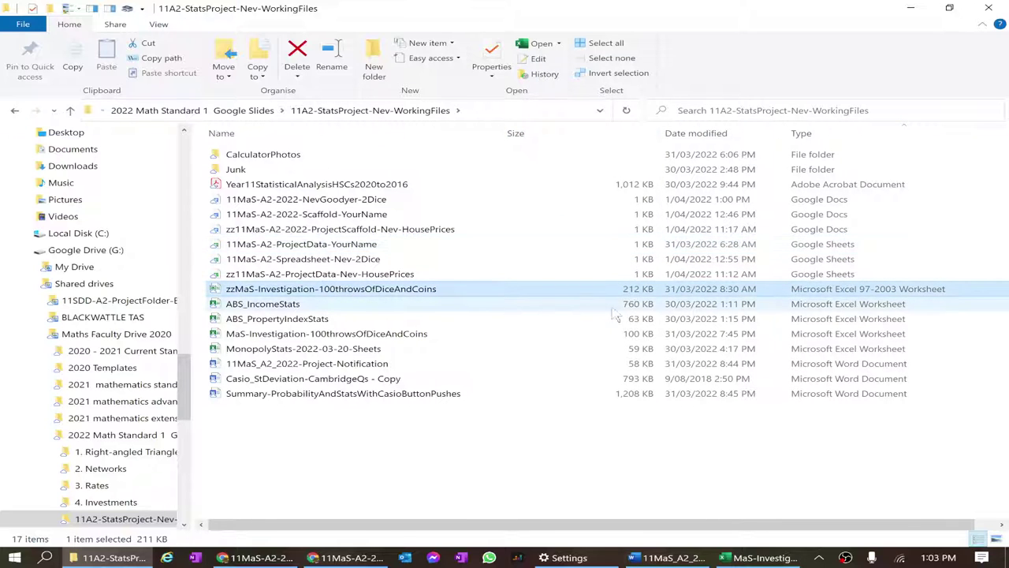